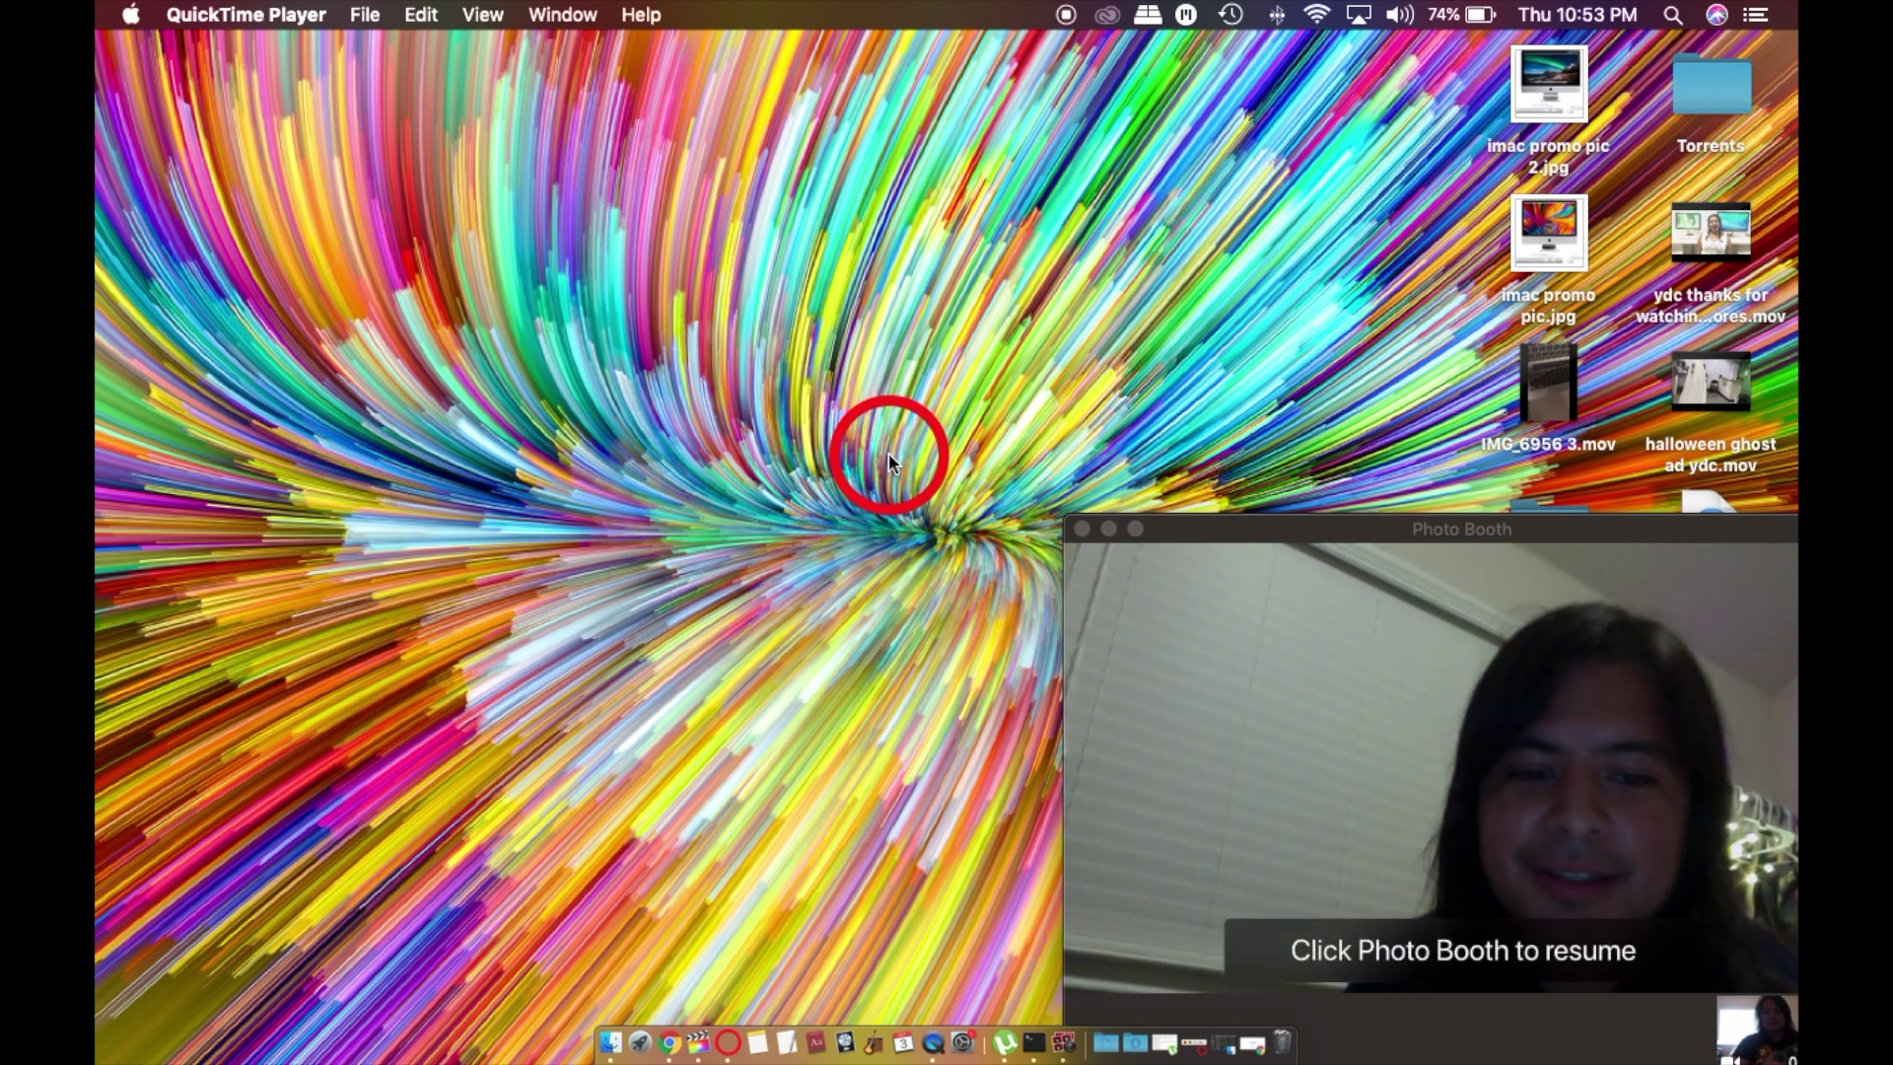
Resume the Photo Booth camera preview and restore the minimized Chrome window showing Google
click(1404, 736)
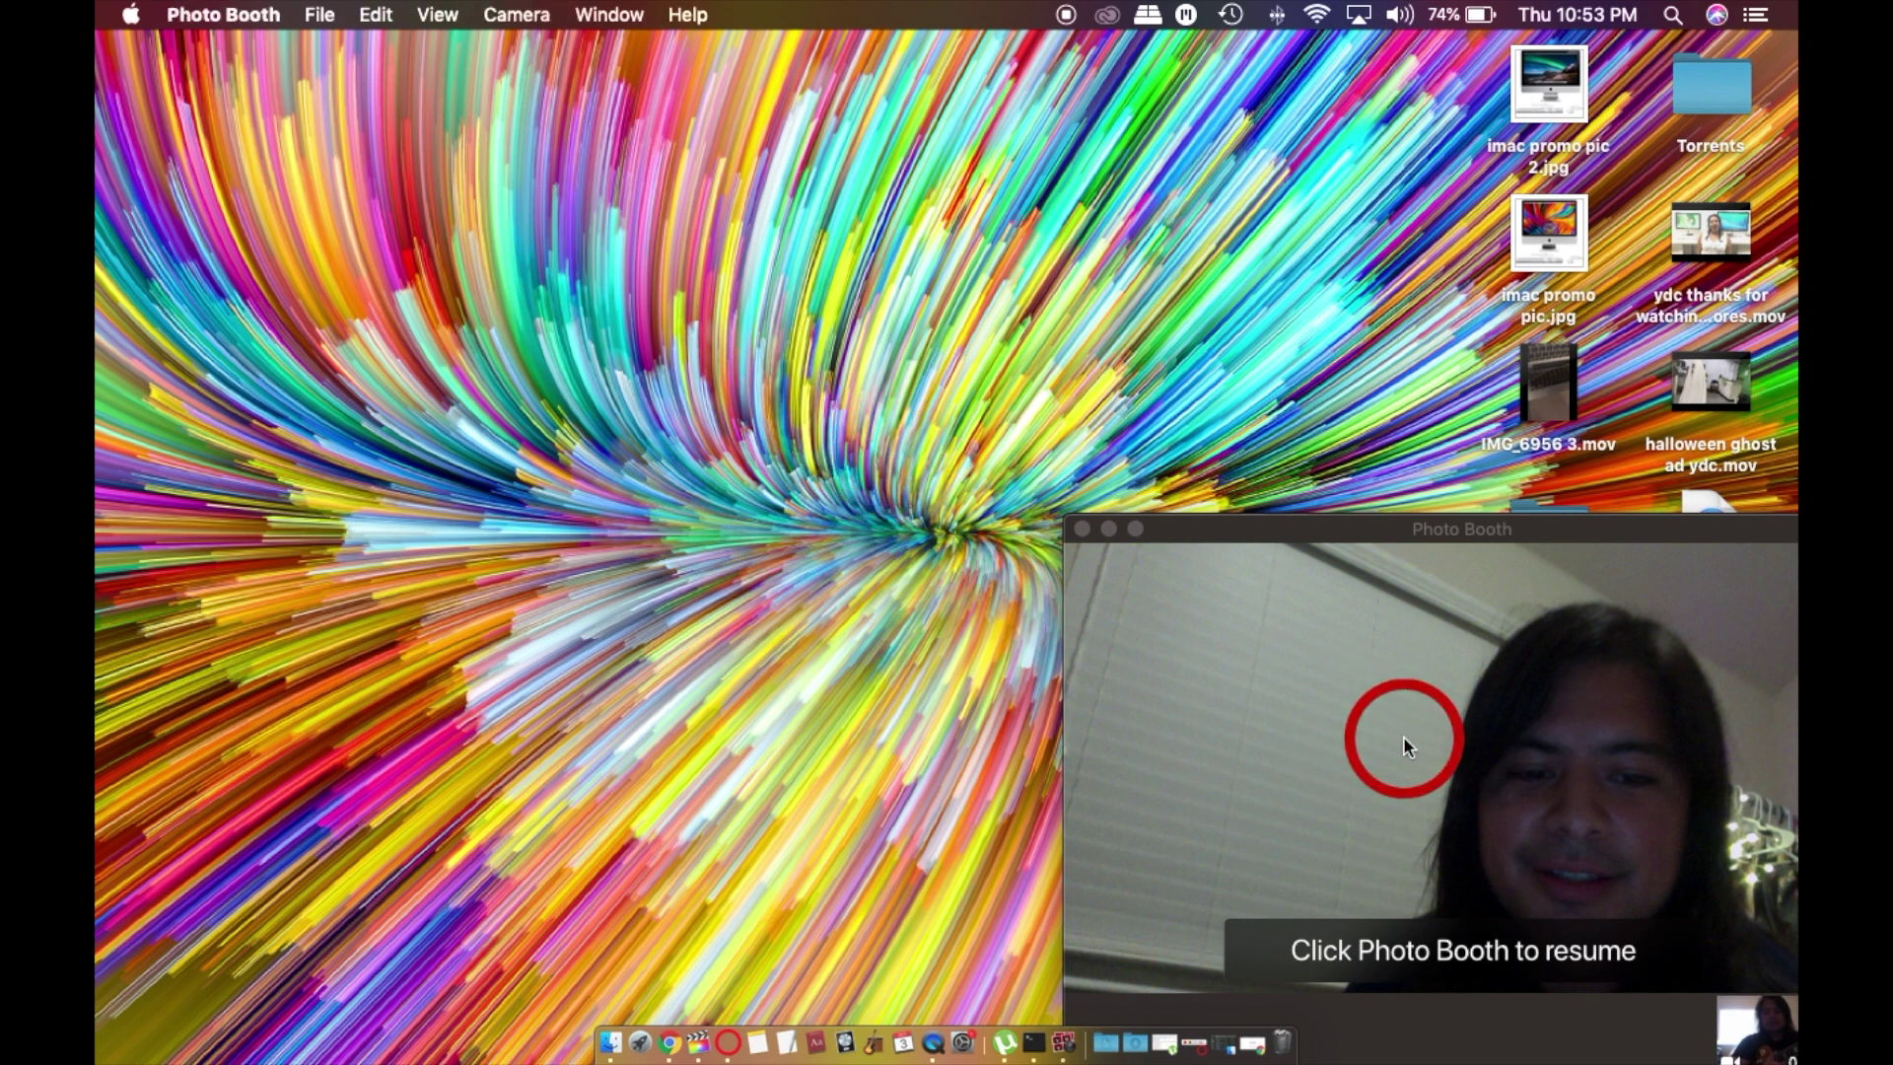
click(845, 702)
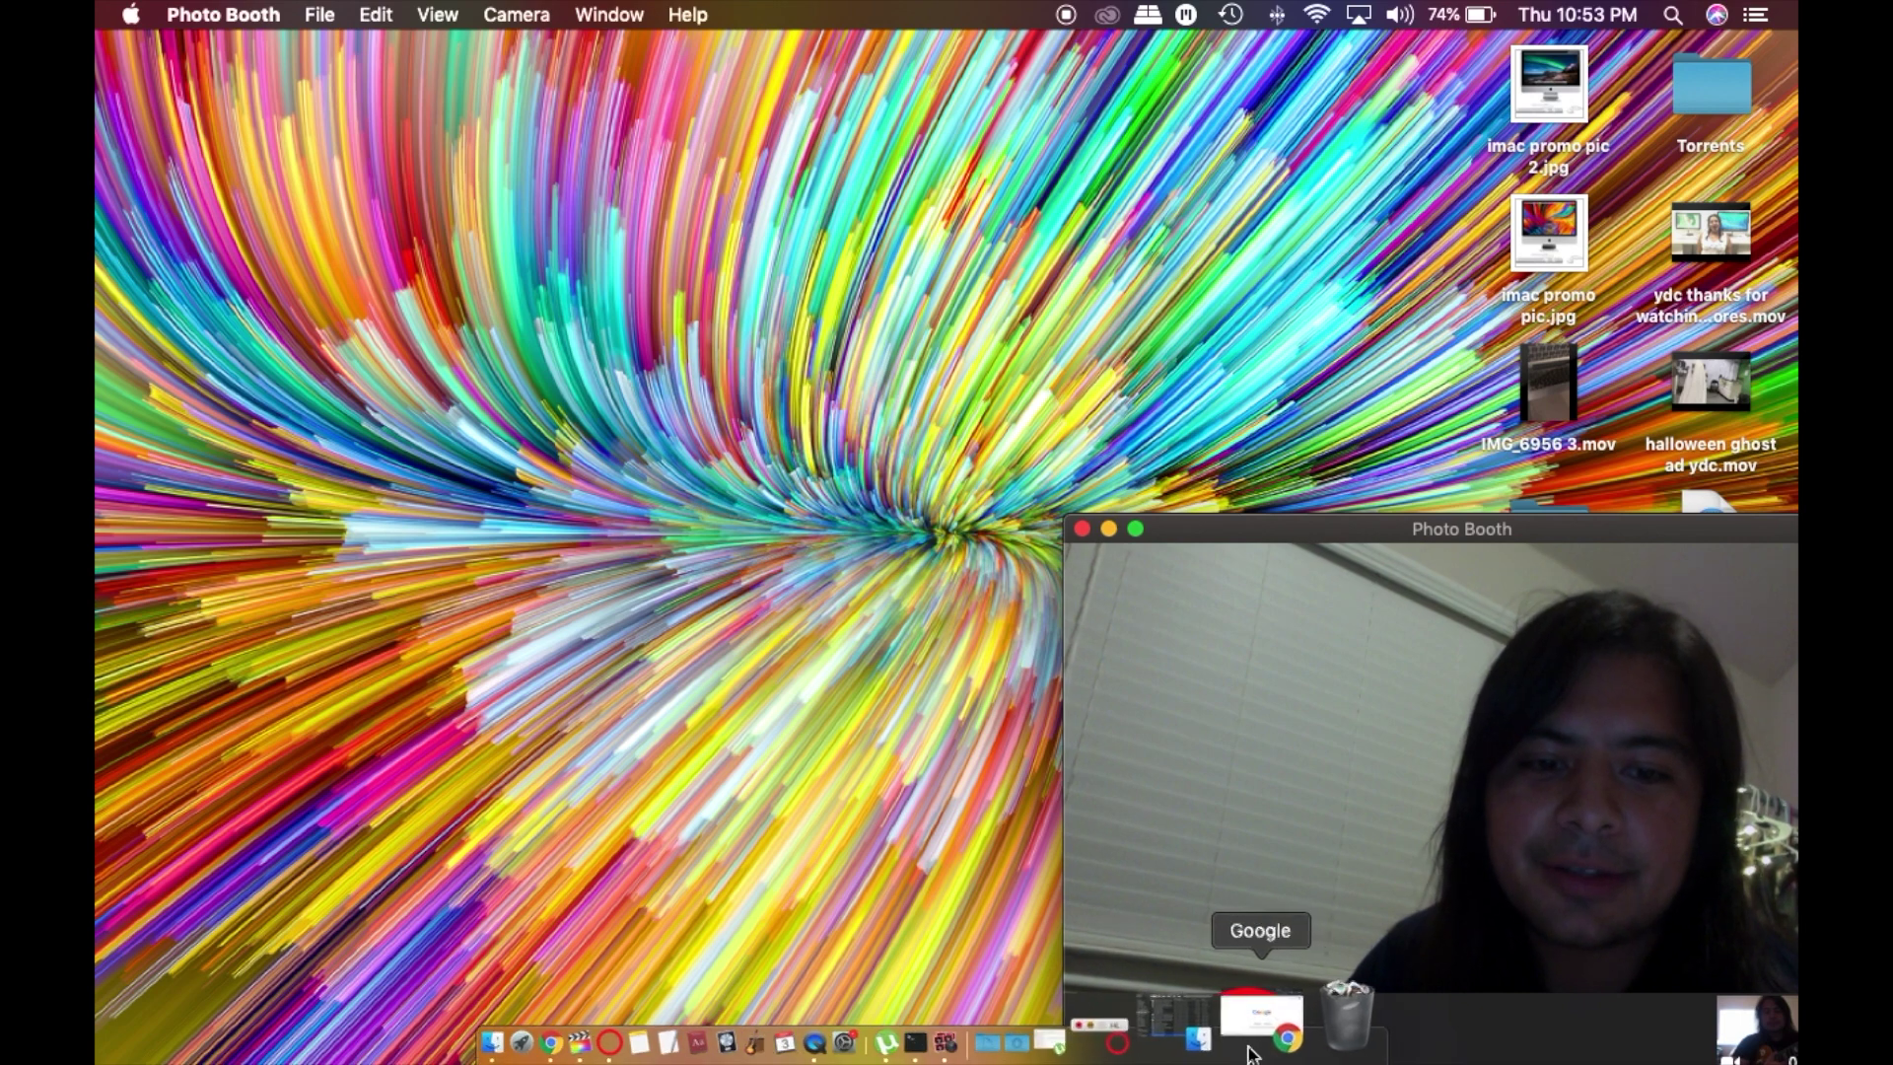
click(1253, 1025)
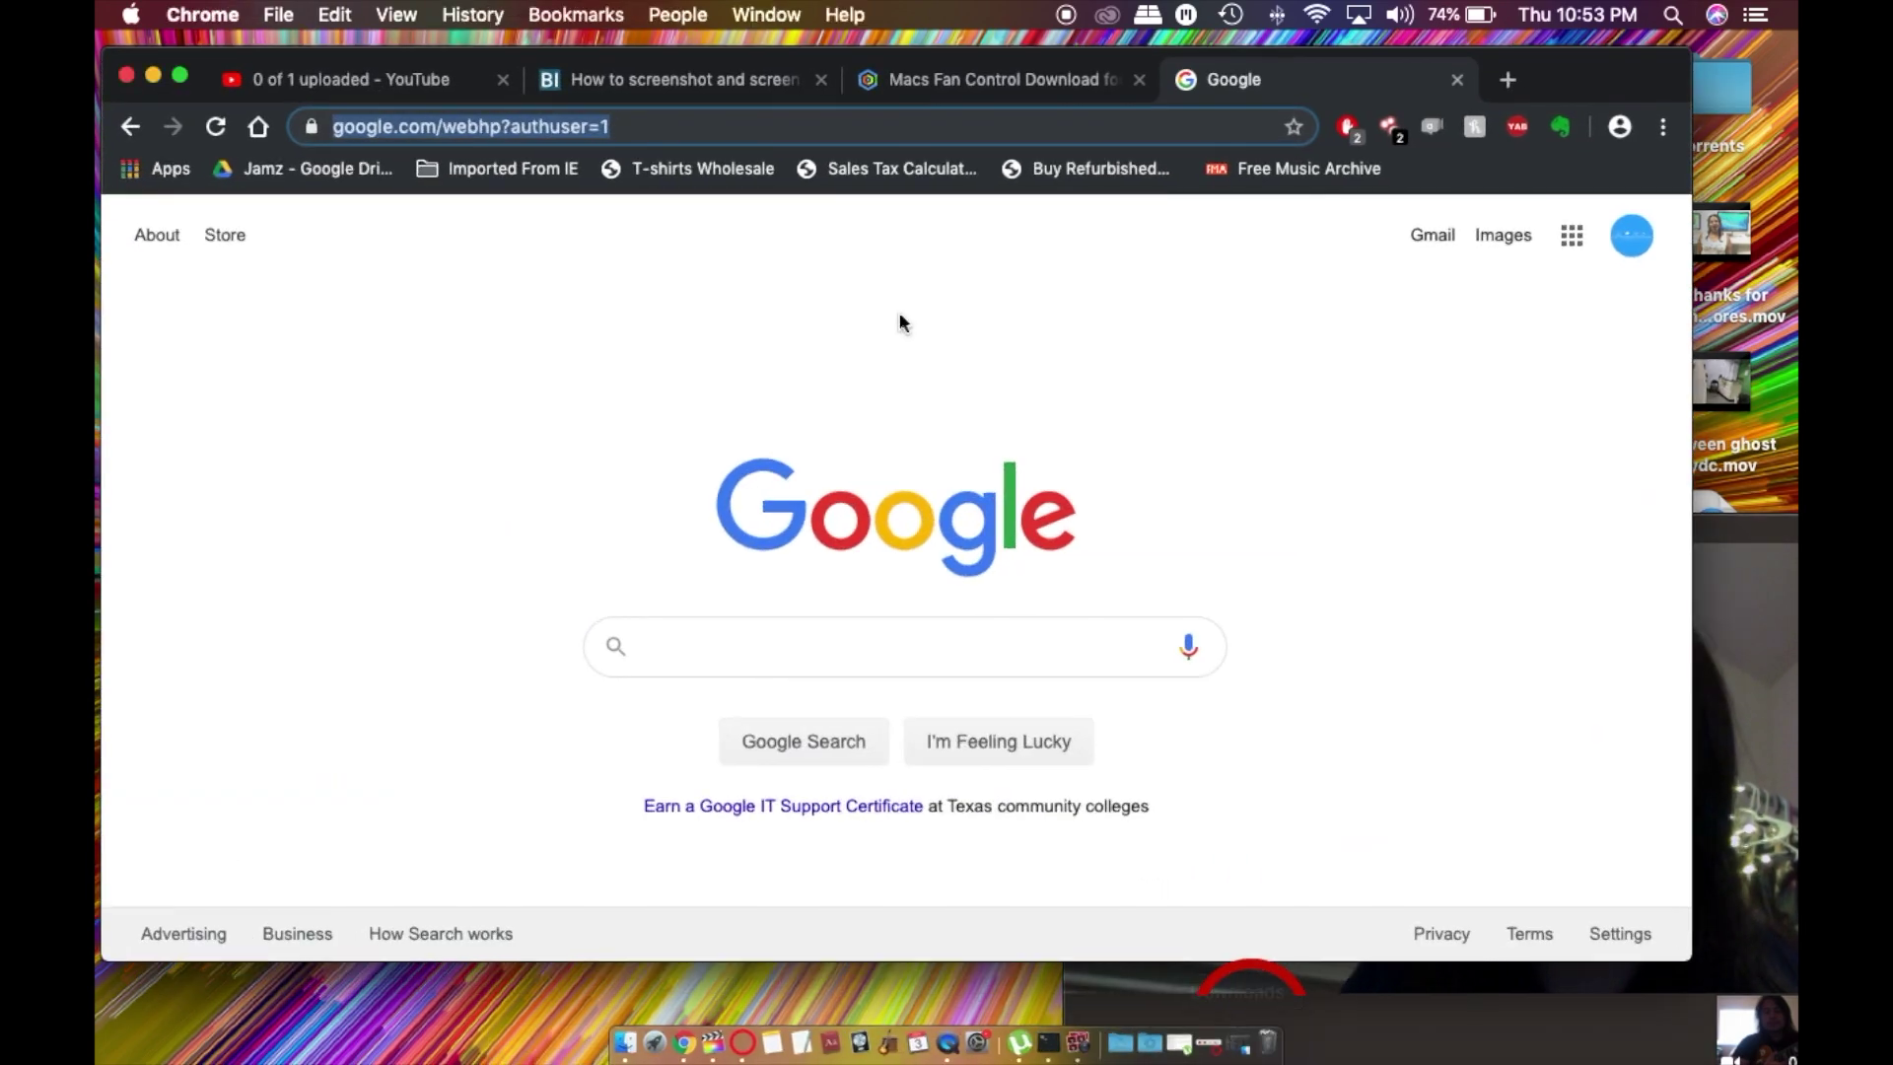
Search Google for 'macs fan control' and go to the crystalidea.com download page
click(752, 652)
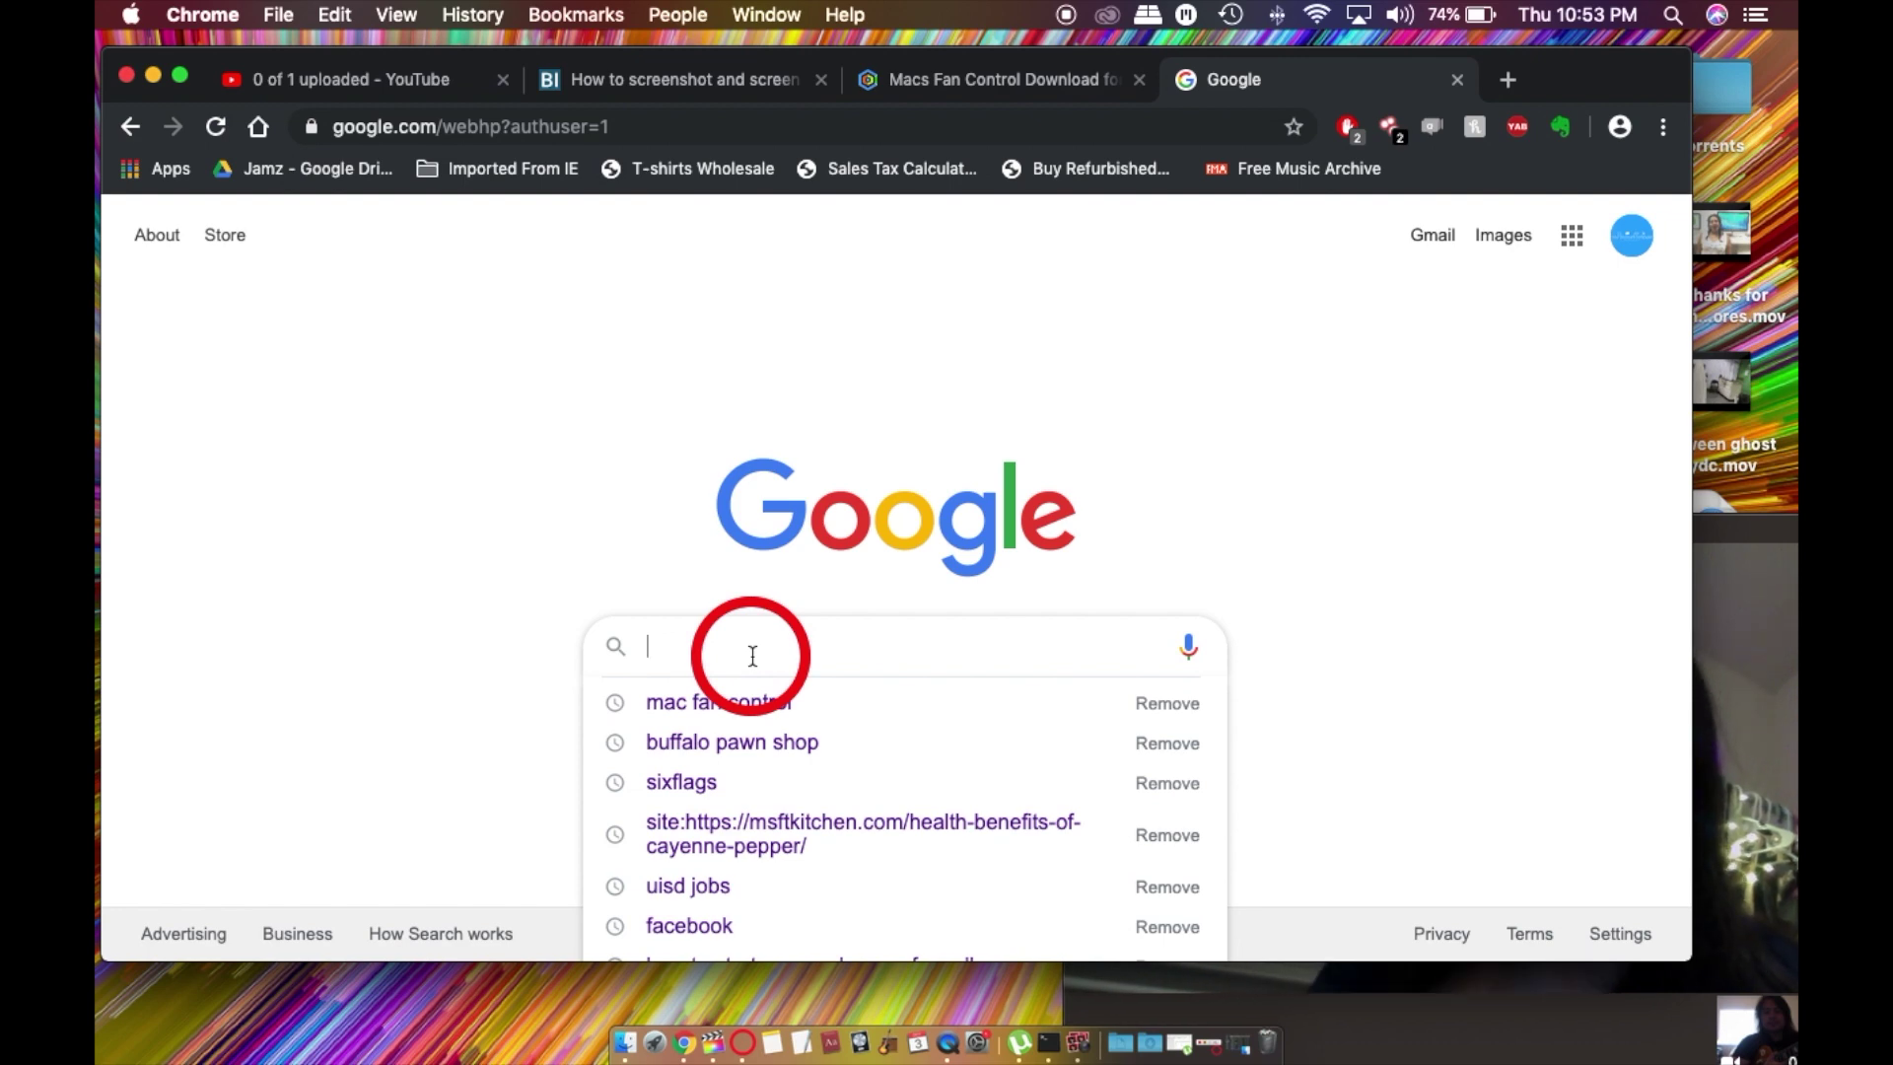
text(macs)
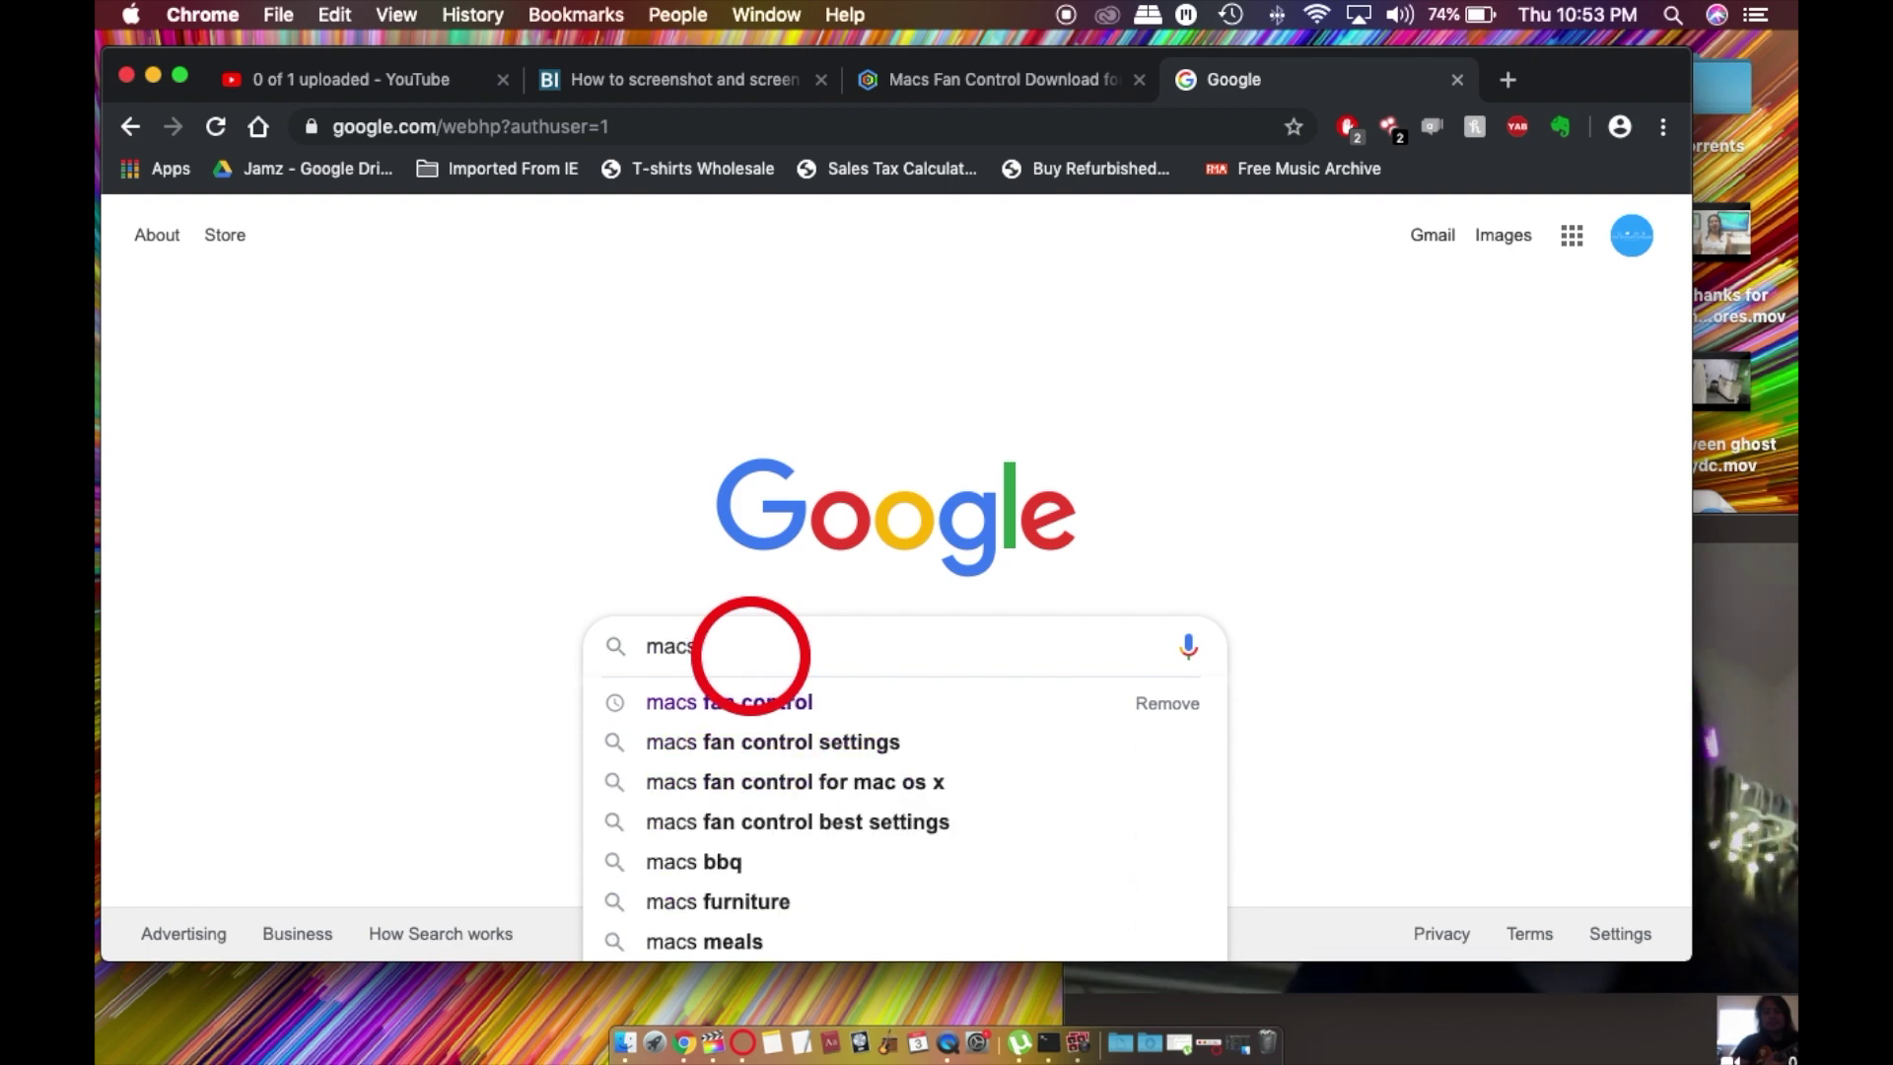
click(721, 704)
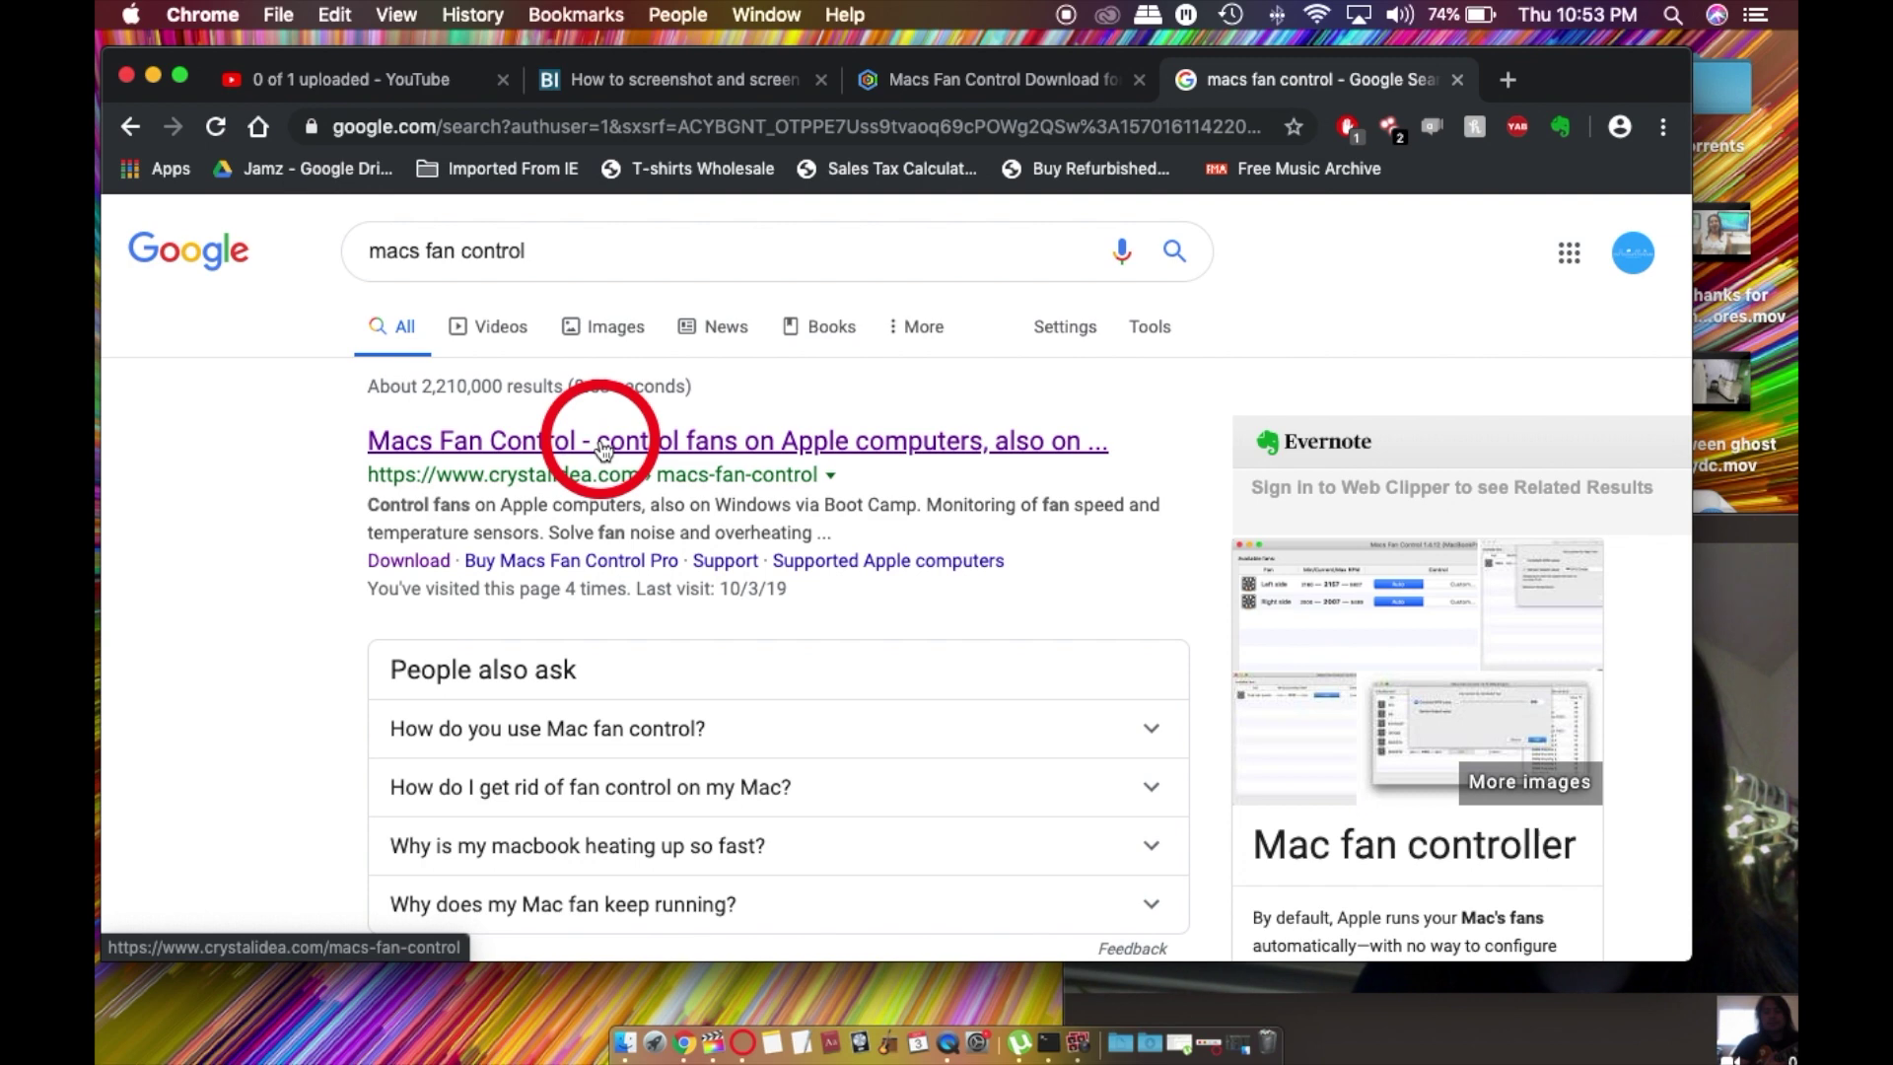
click(635, 448)
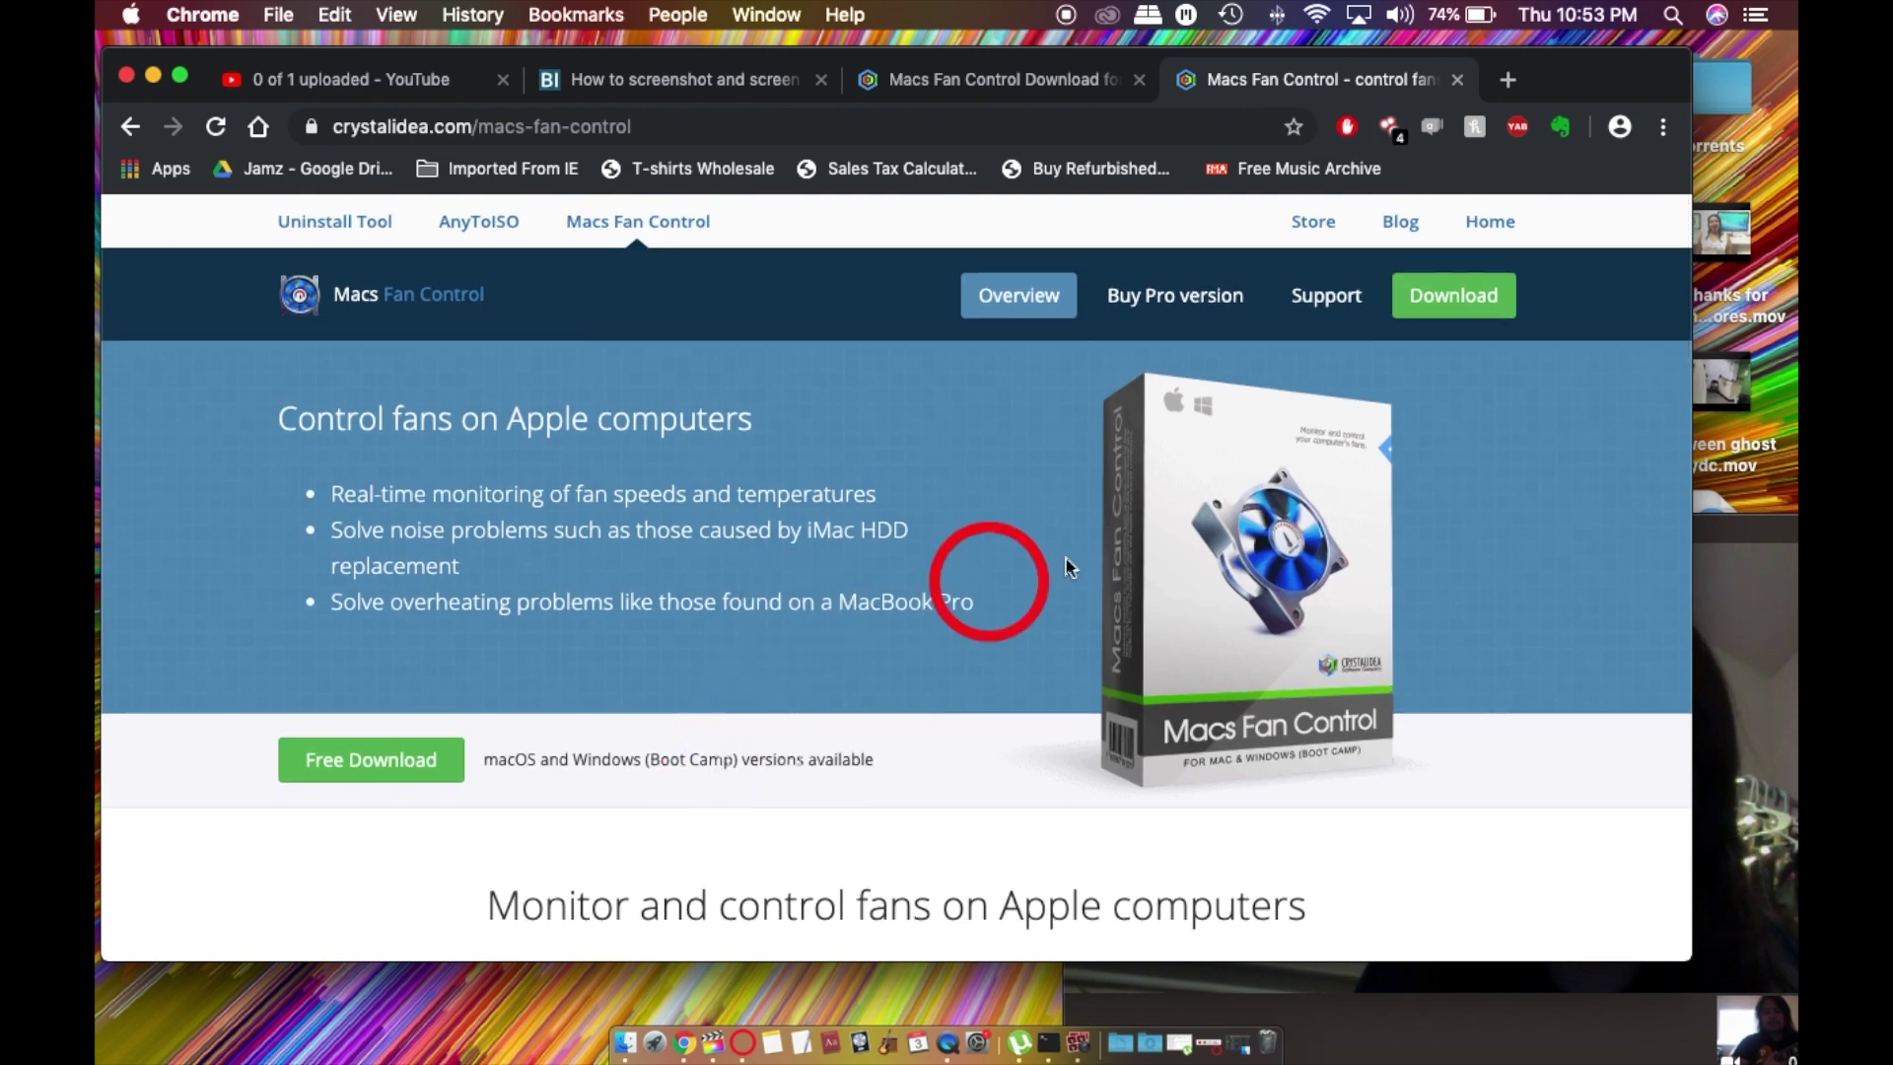
click(1473, 306)
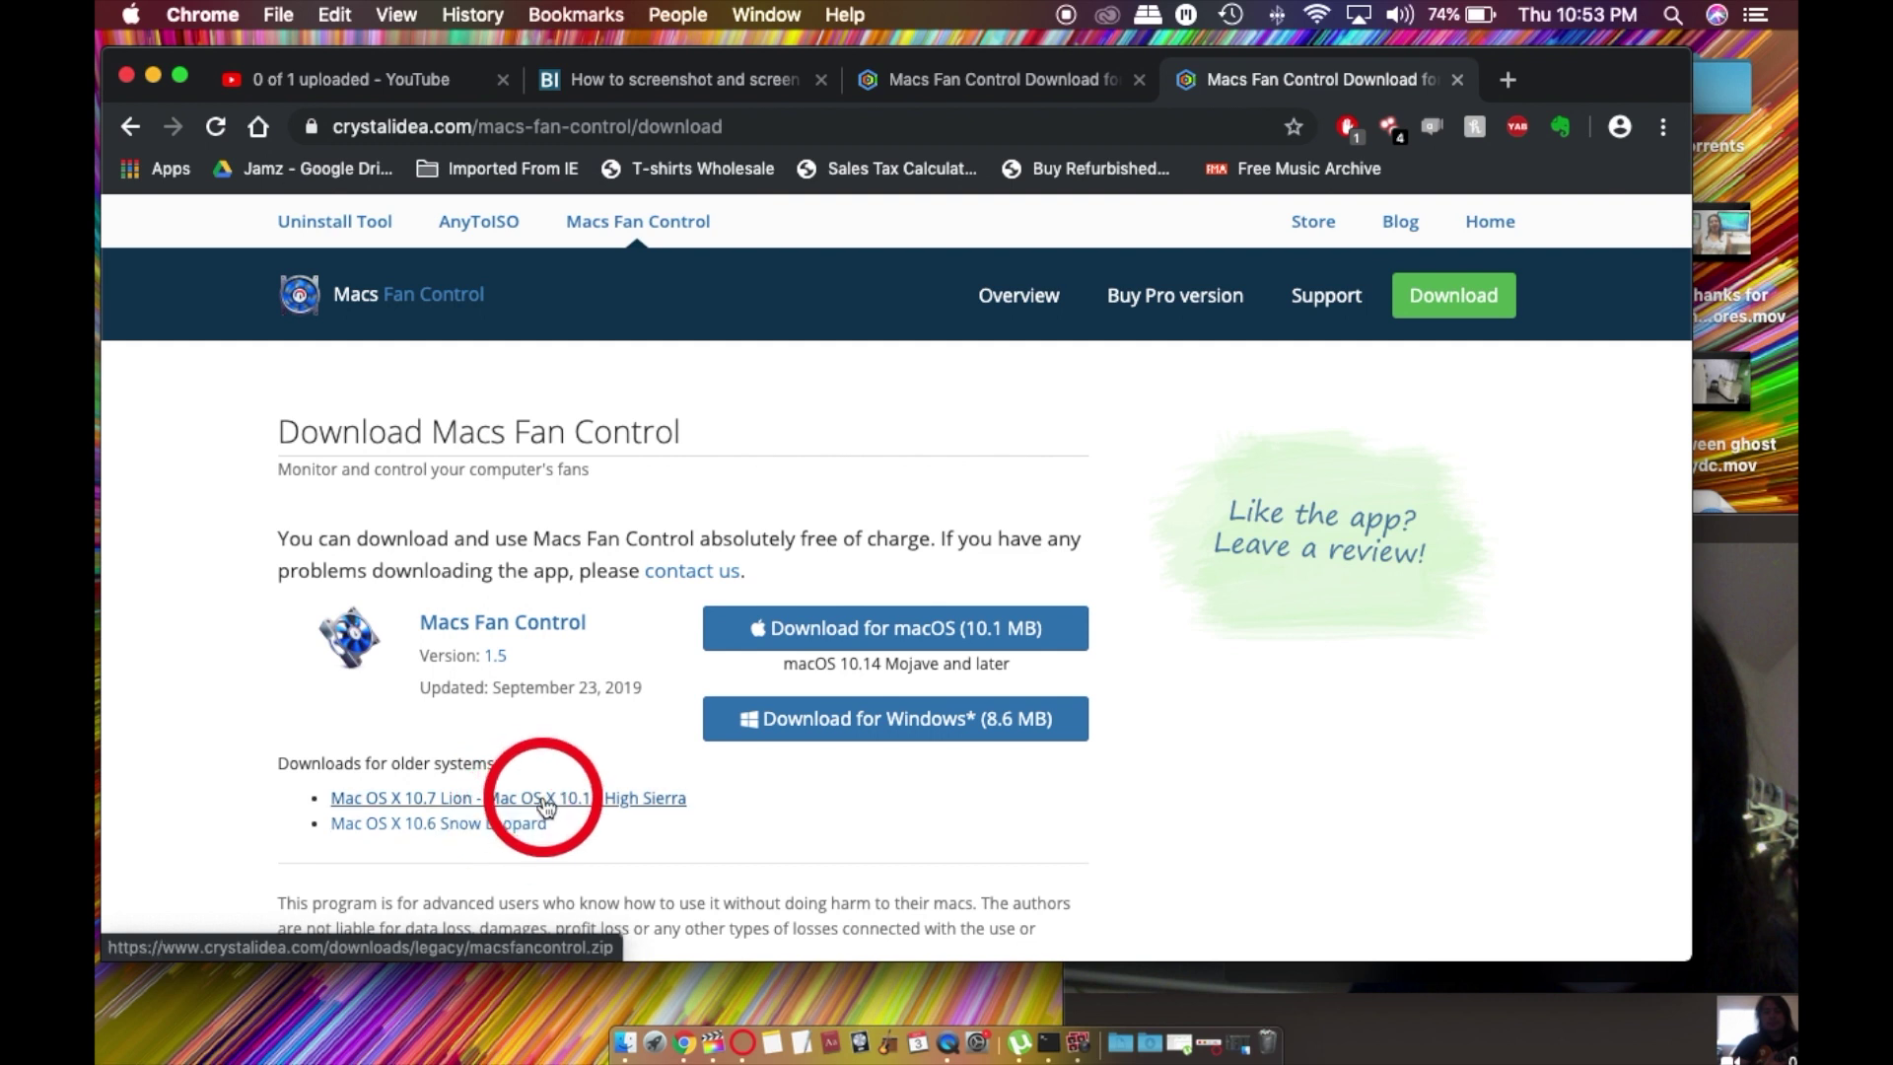
Check the macOS version in About This Mac, then download and unzip the macOS build
click(132, 16)
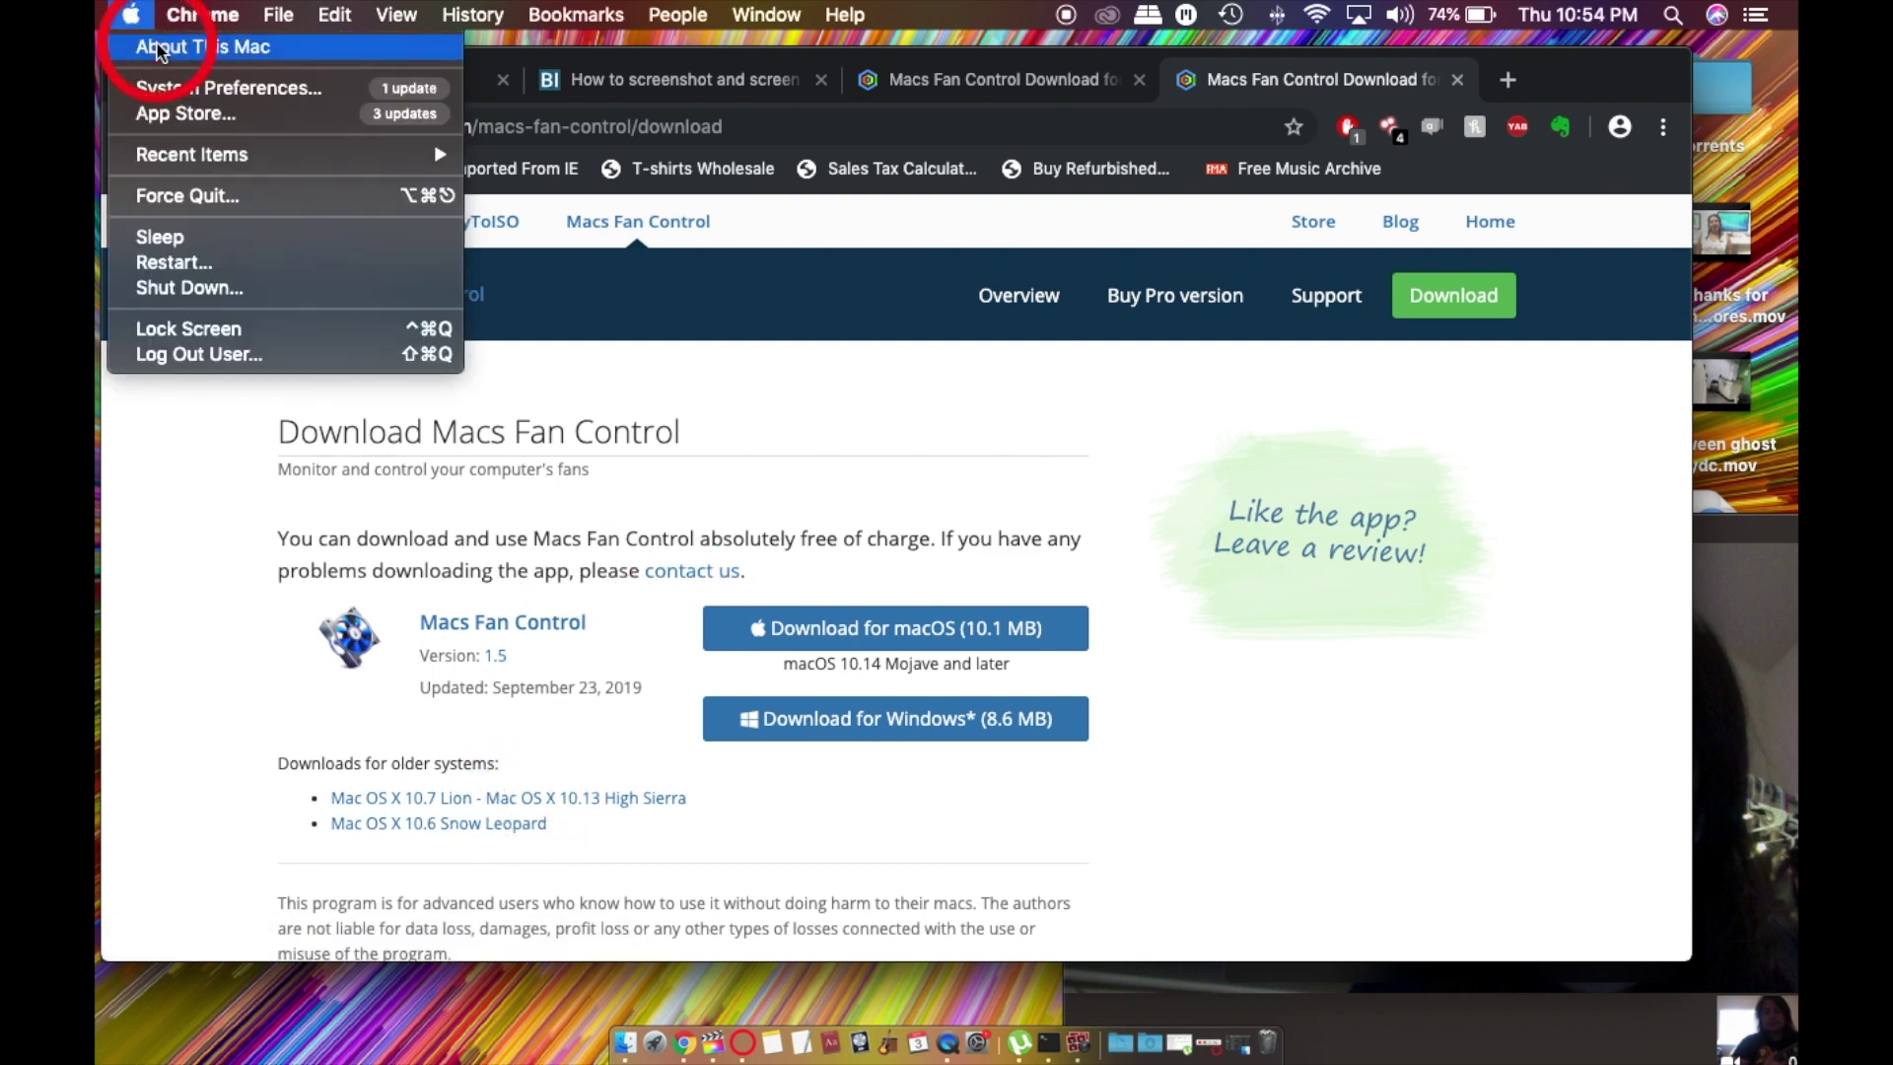
click(150, 45)
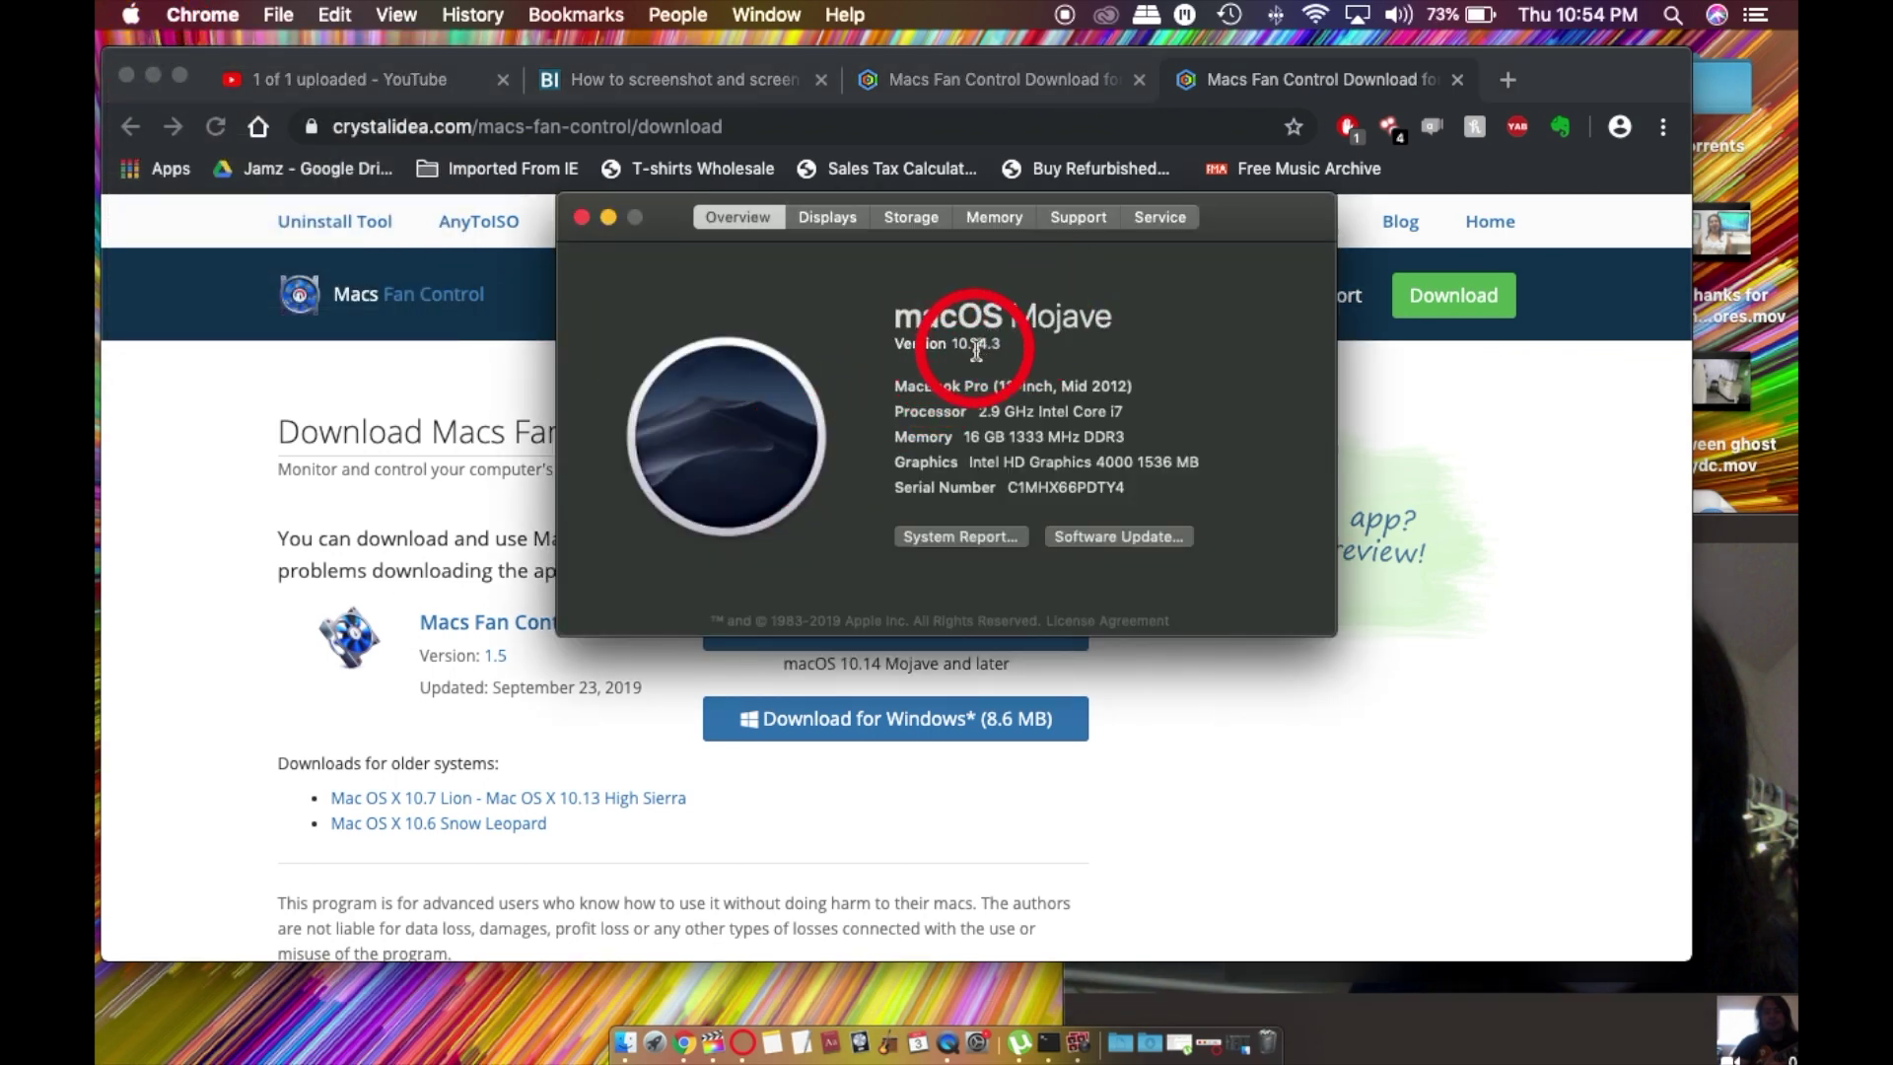
click(582, 218)
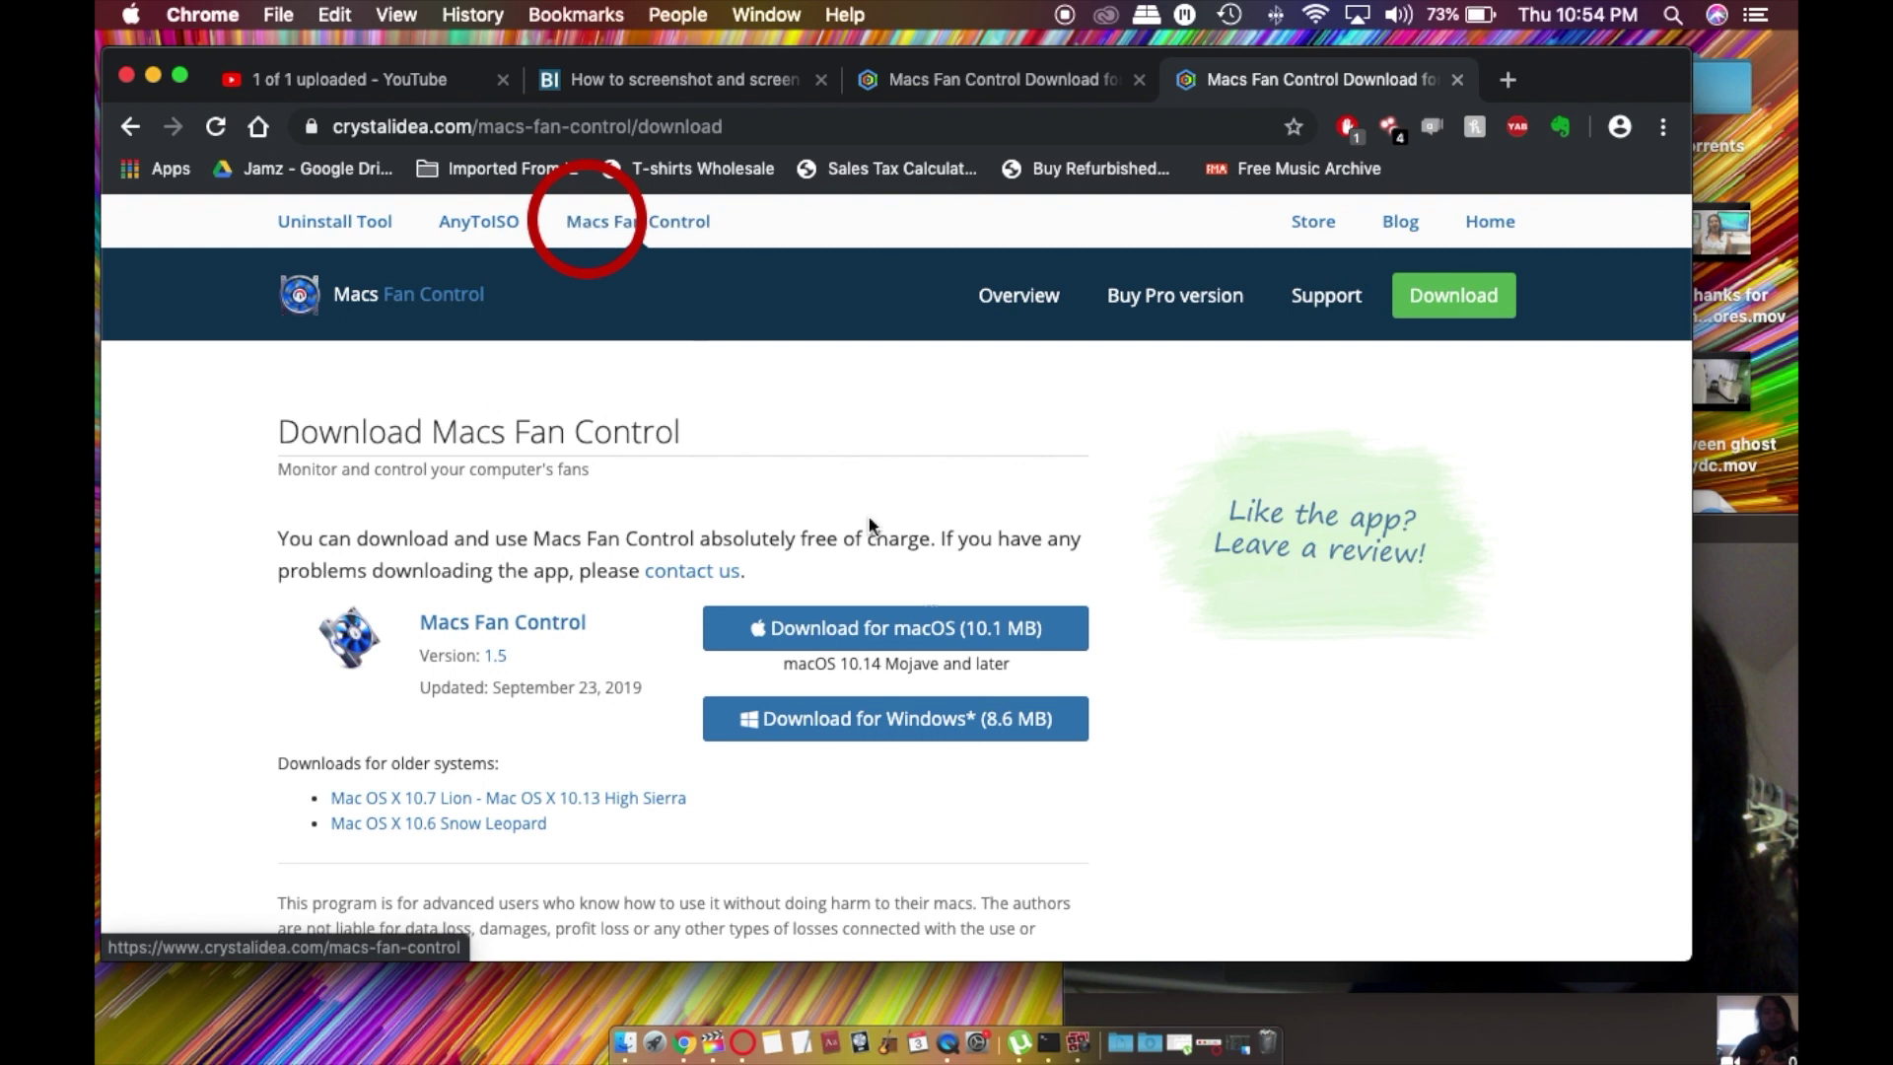
click(926, 639)
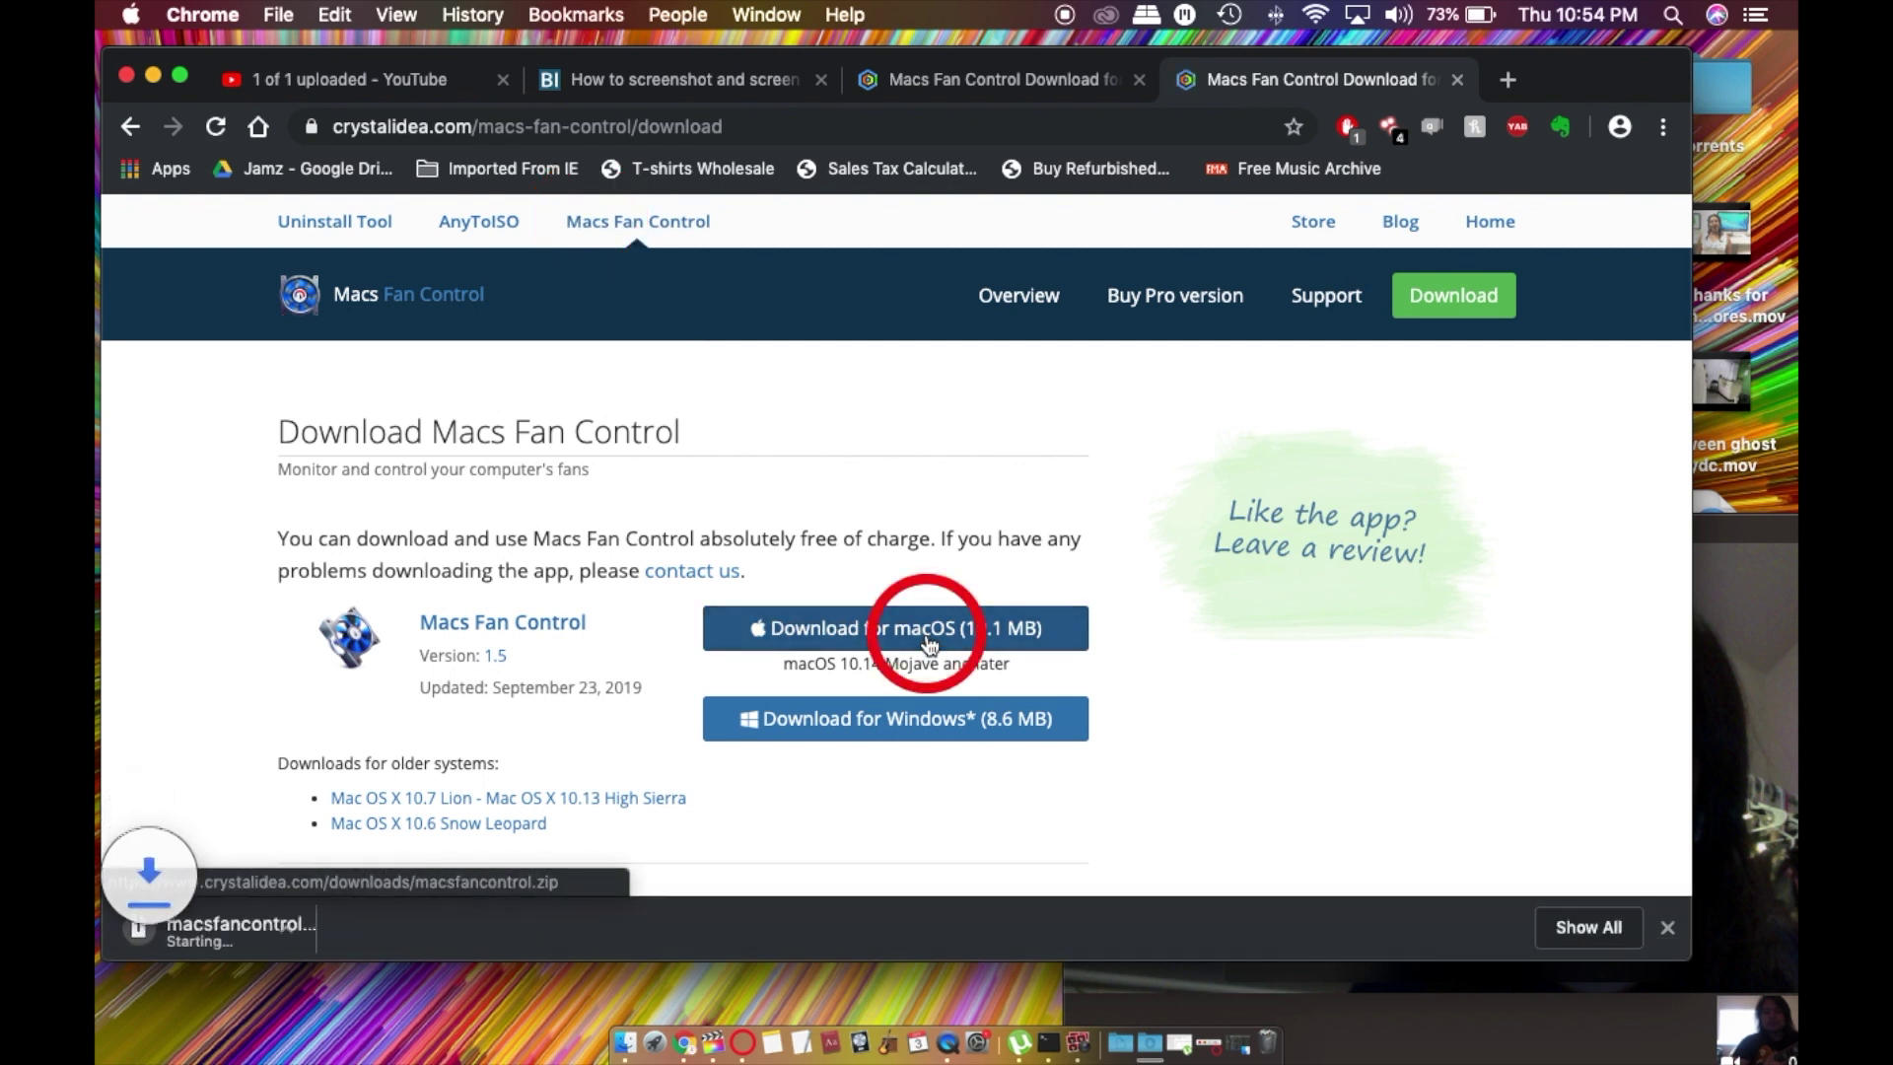
click(292, 939)
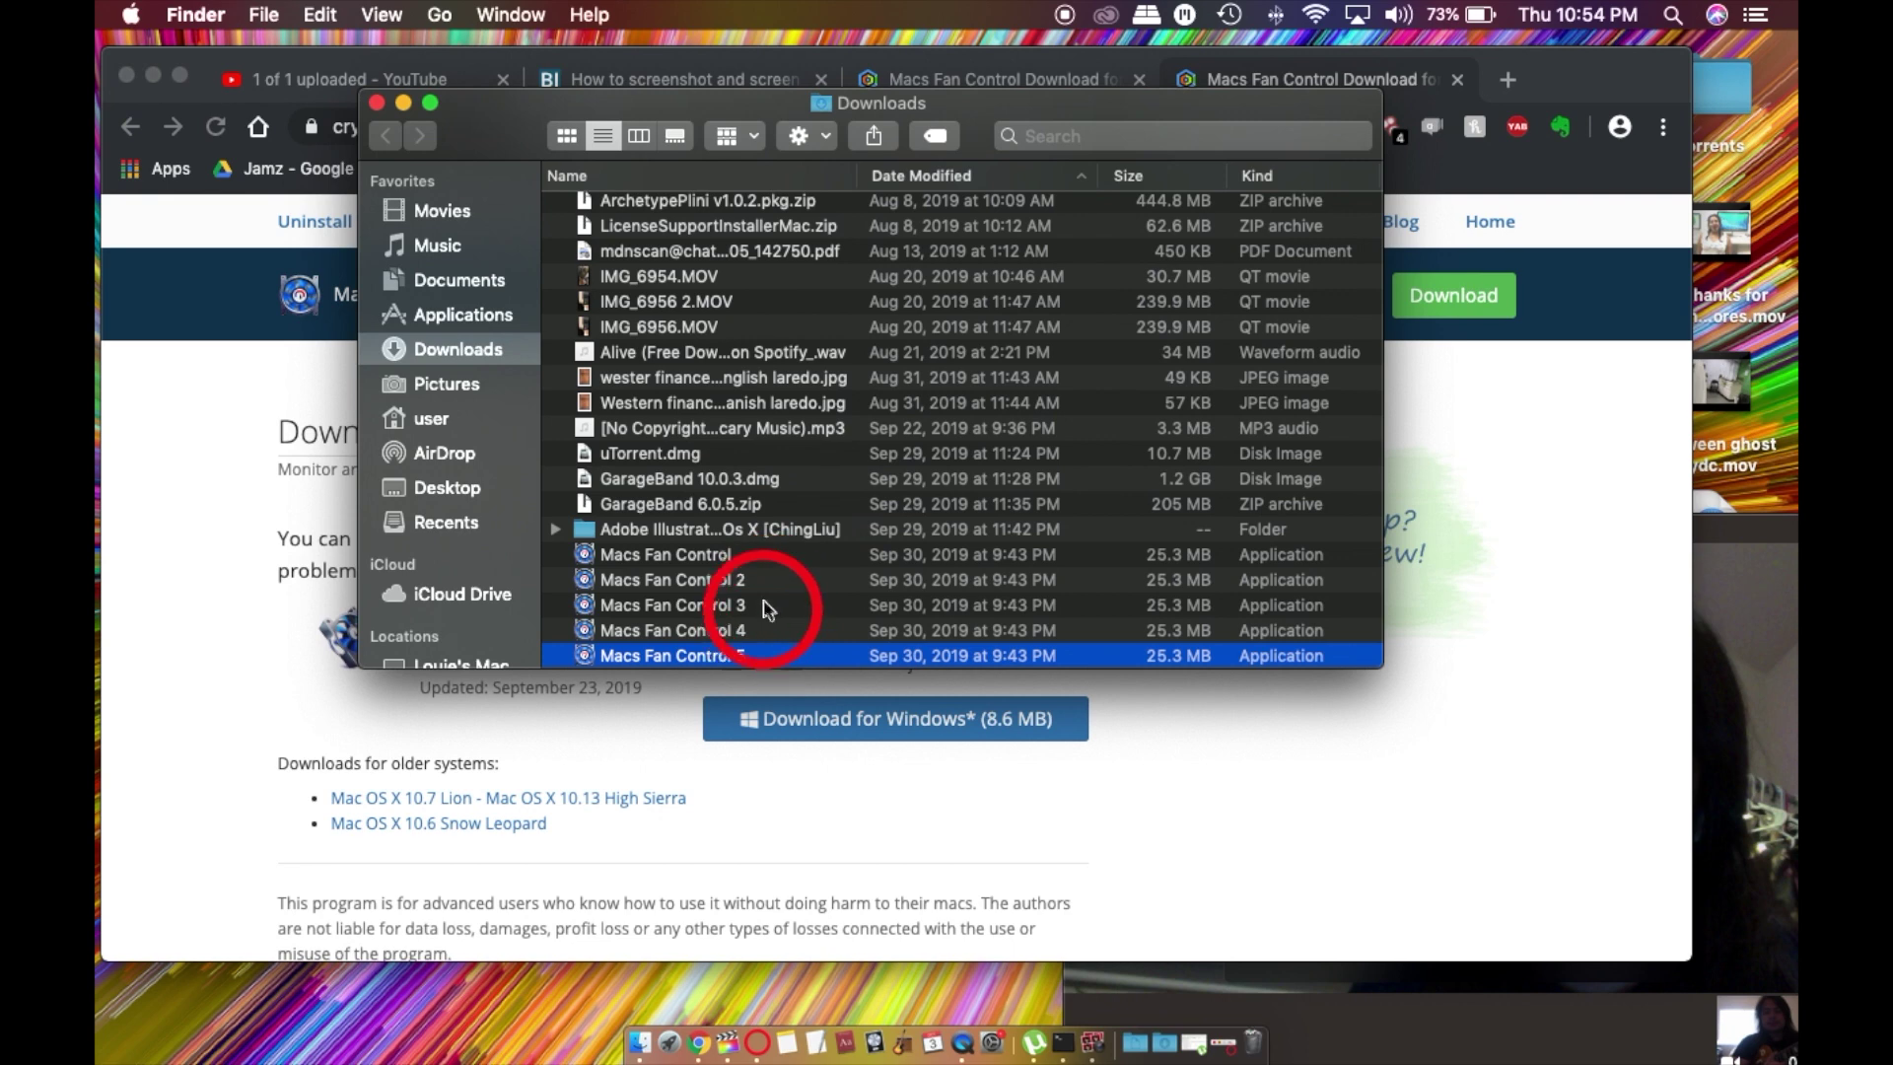
Launch Macs Fan Control from Downloads, allowing the move to Applications and the helper install
click(777, 558)
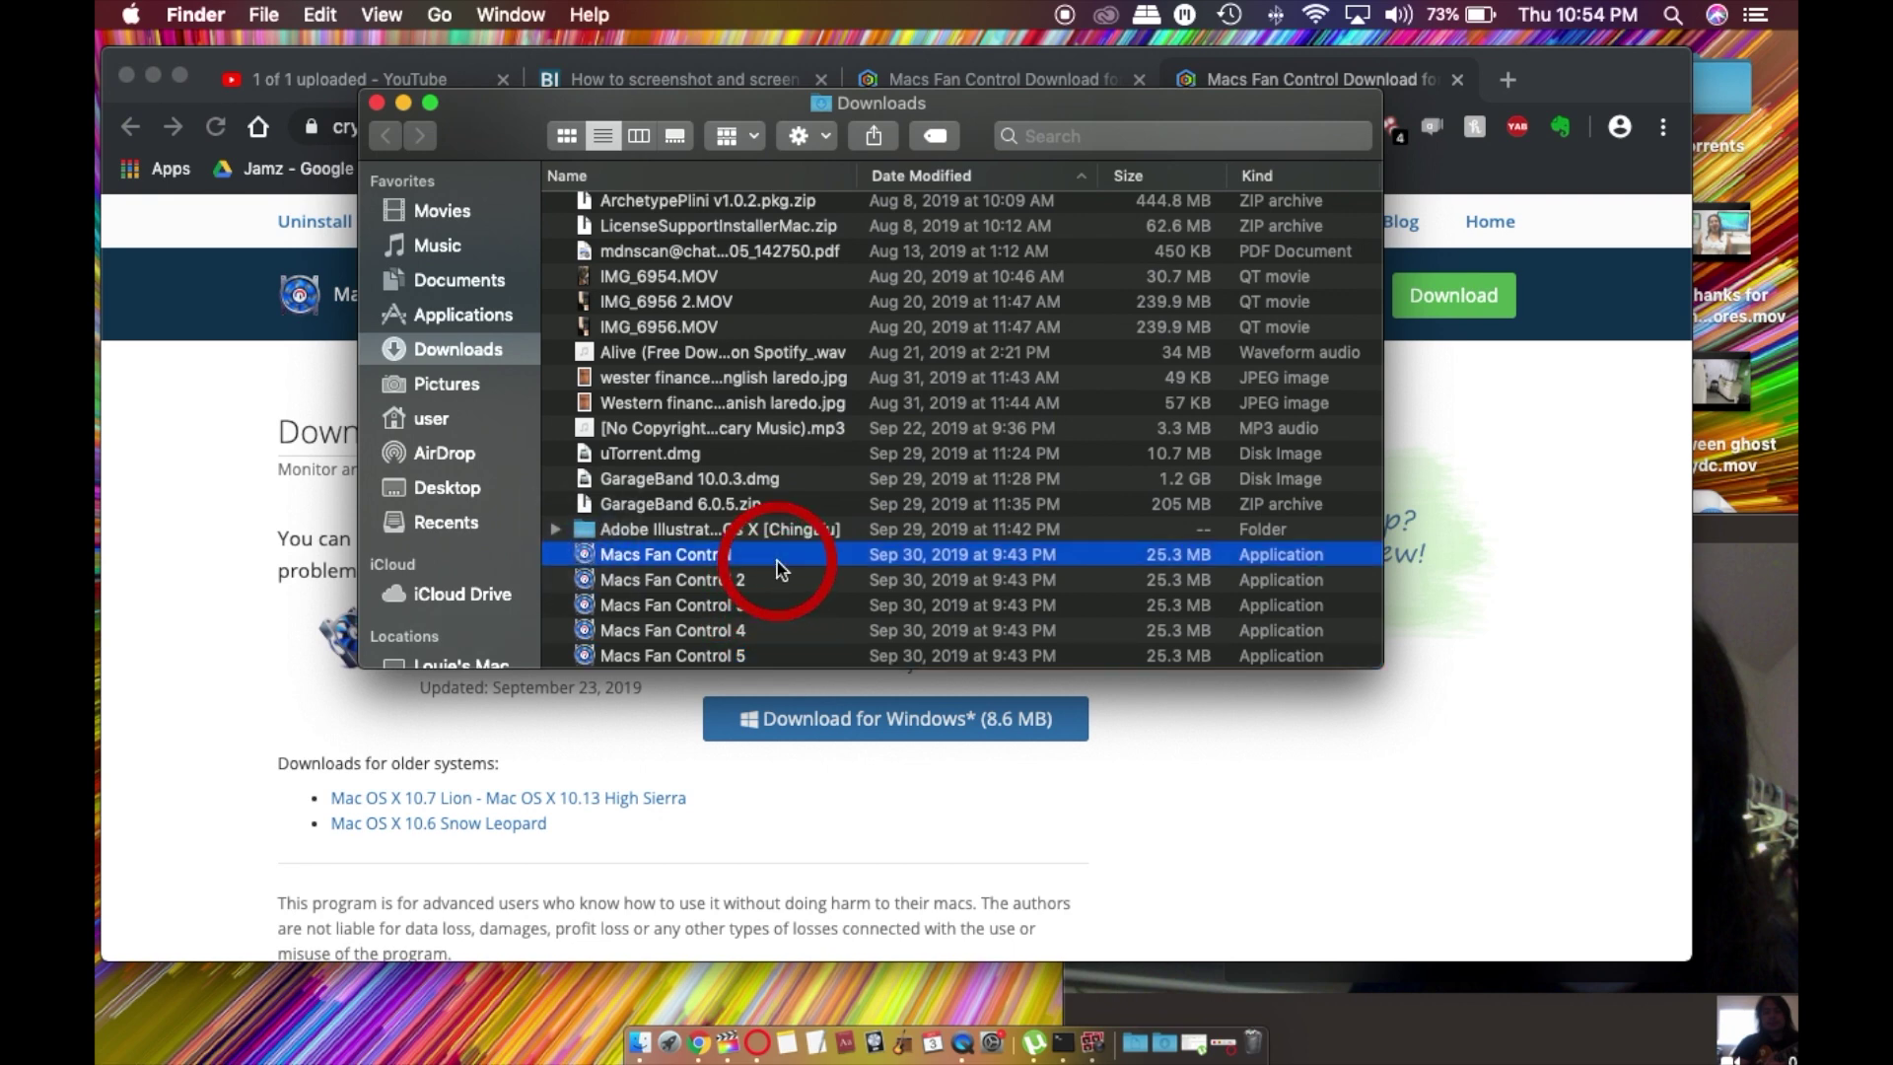
double_click(777, 560)
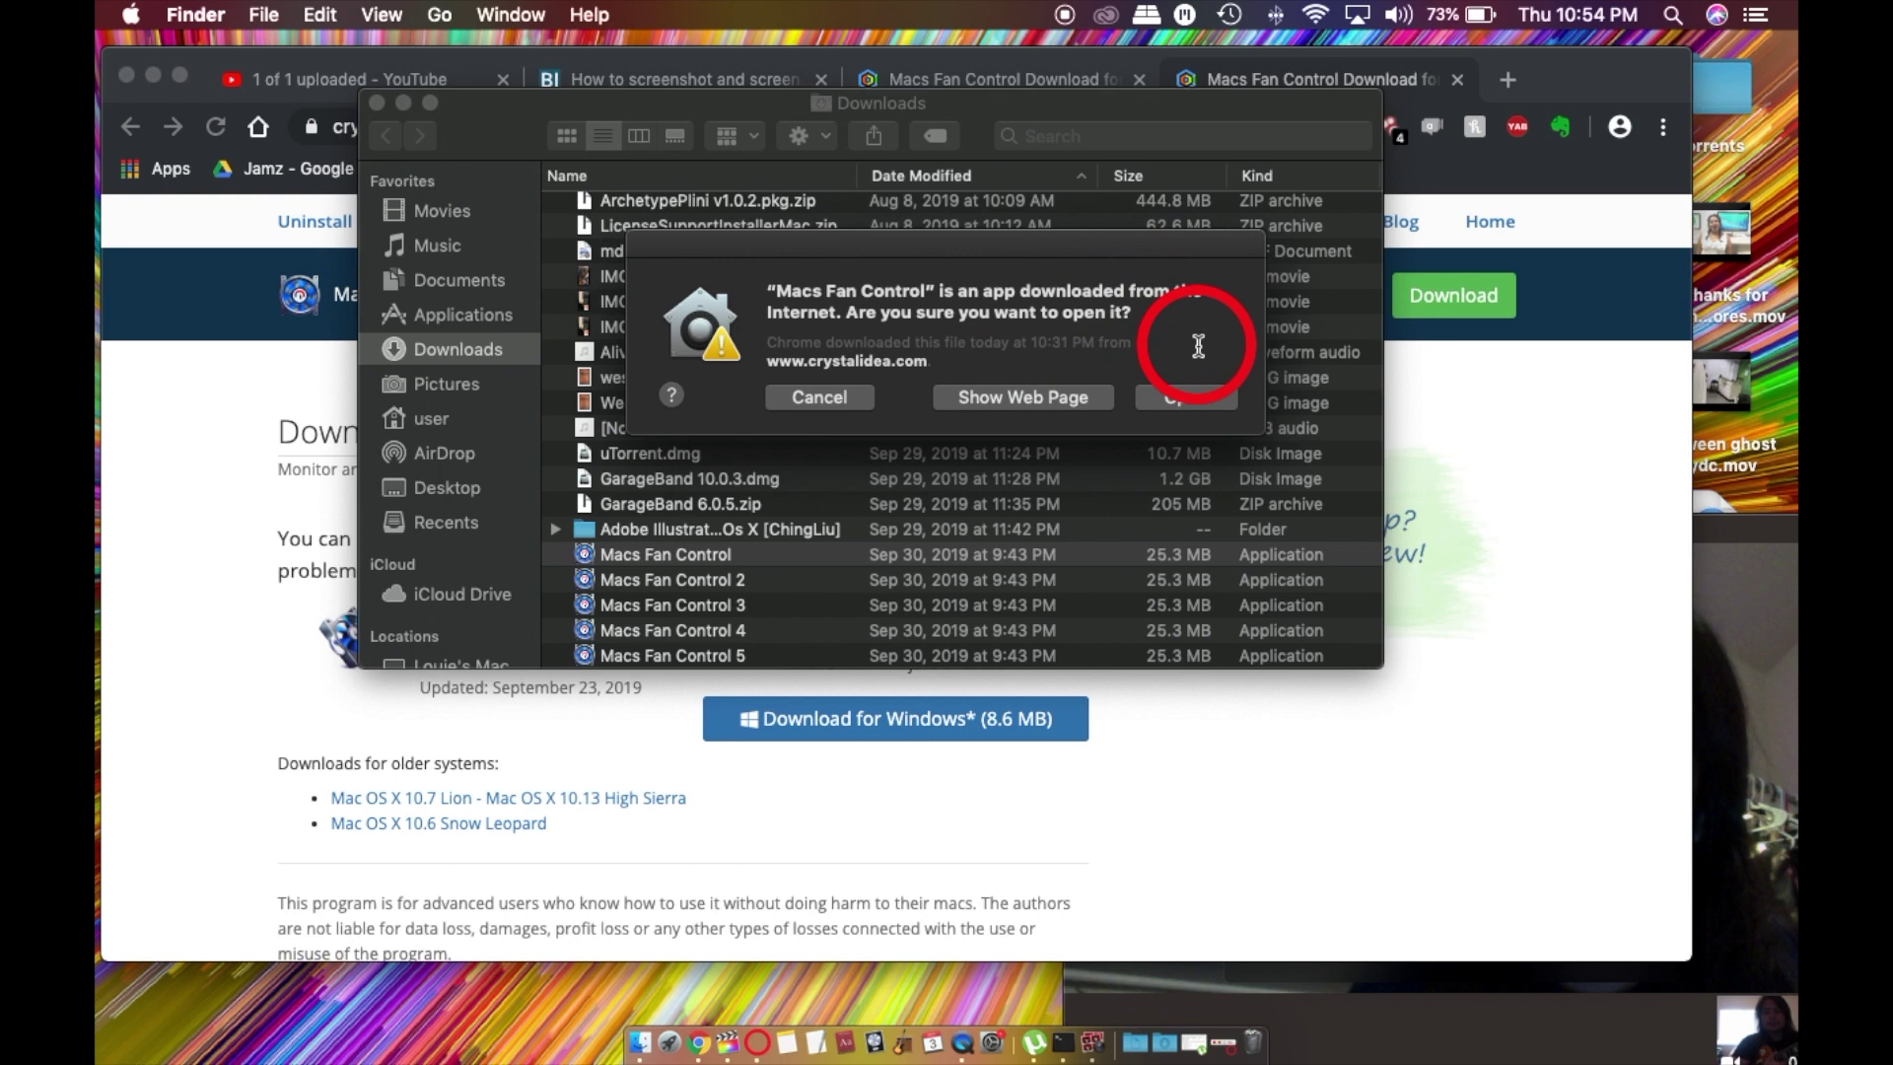
click(1184, 403)
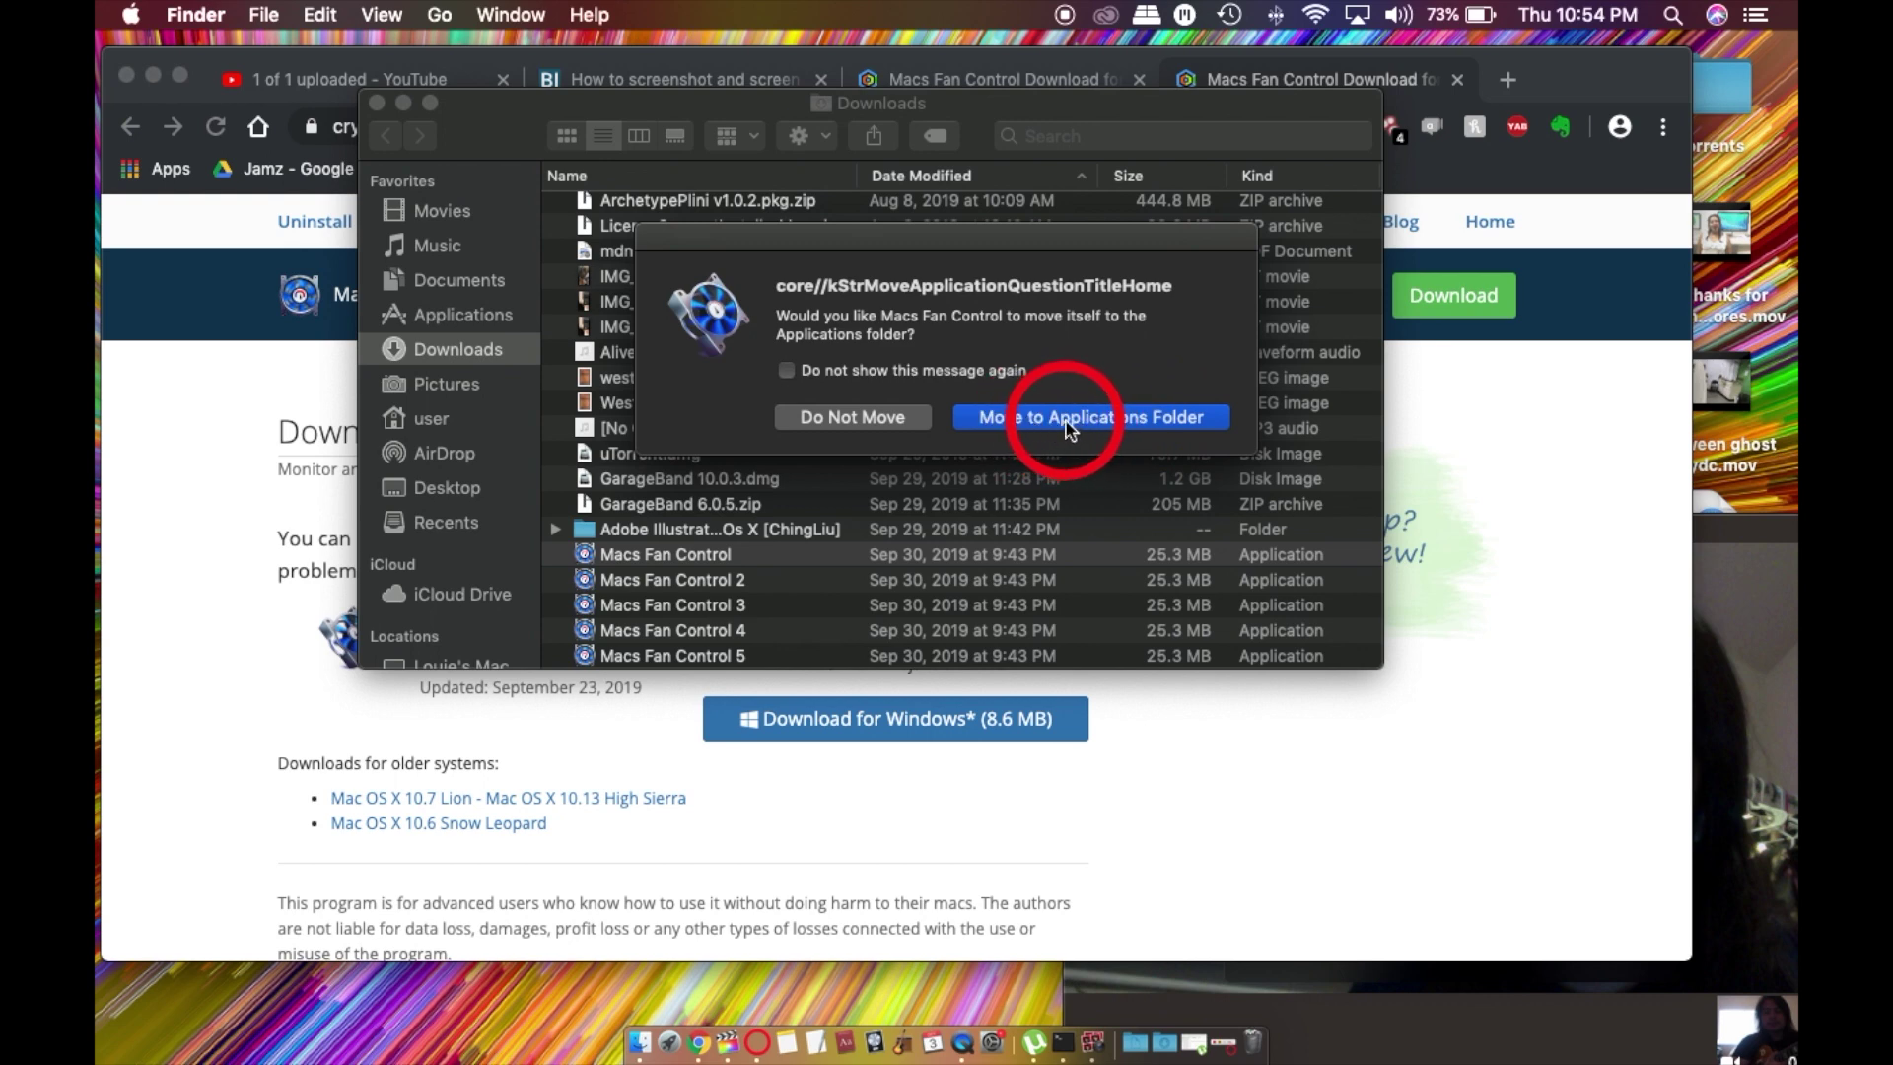
click(1070, 424)
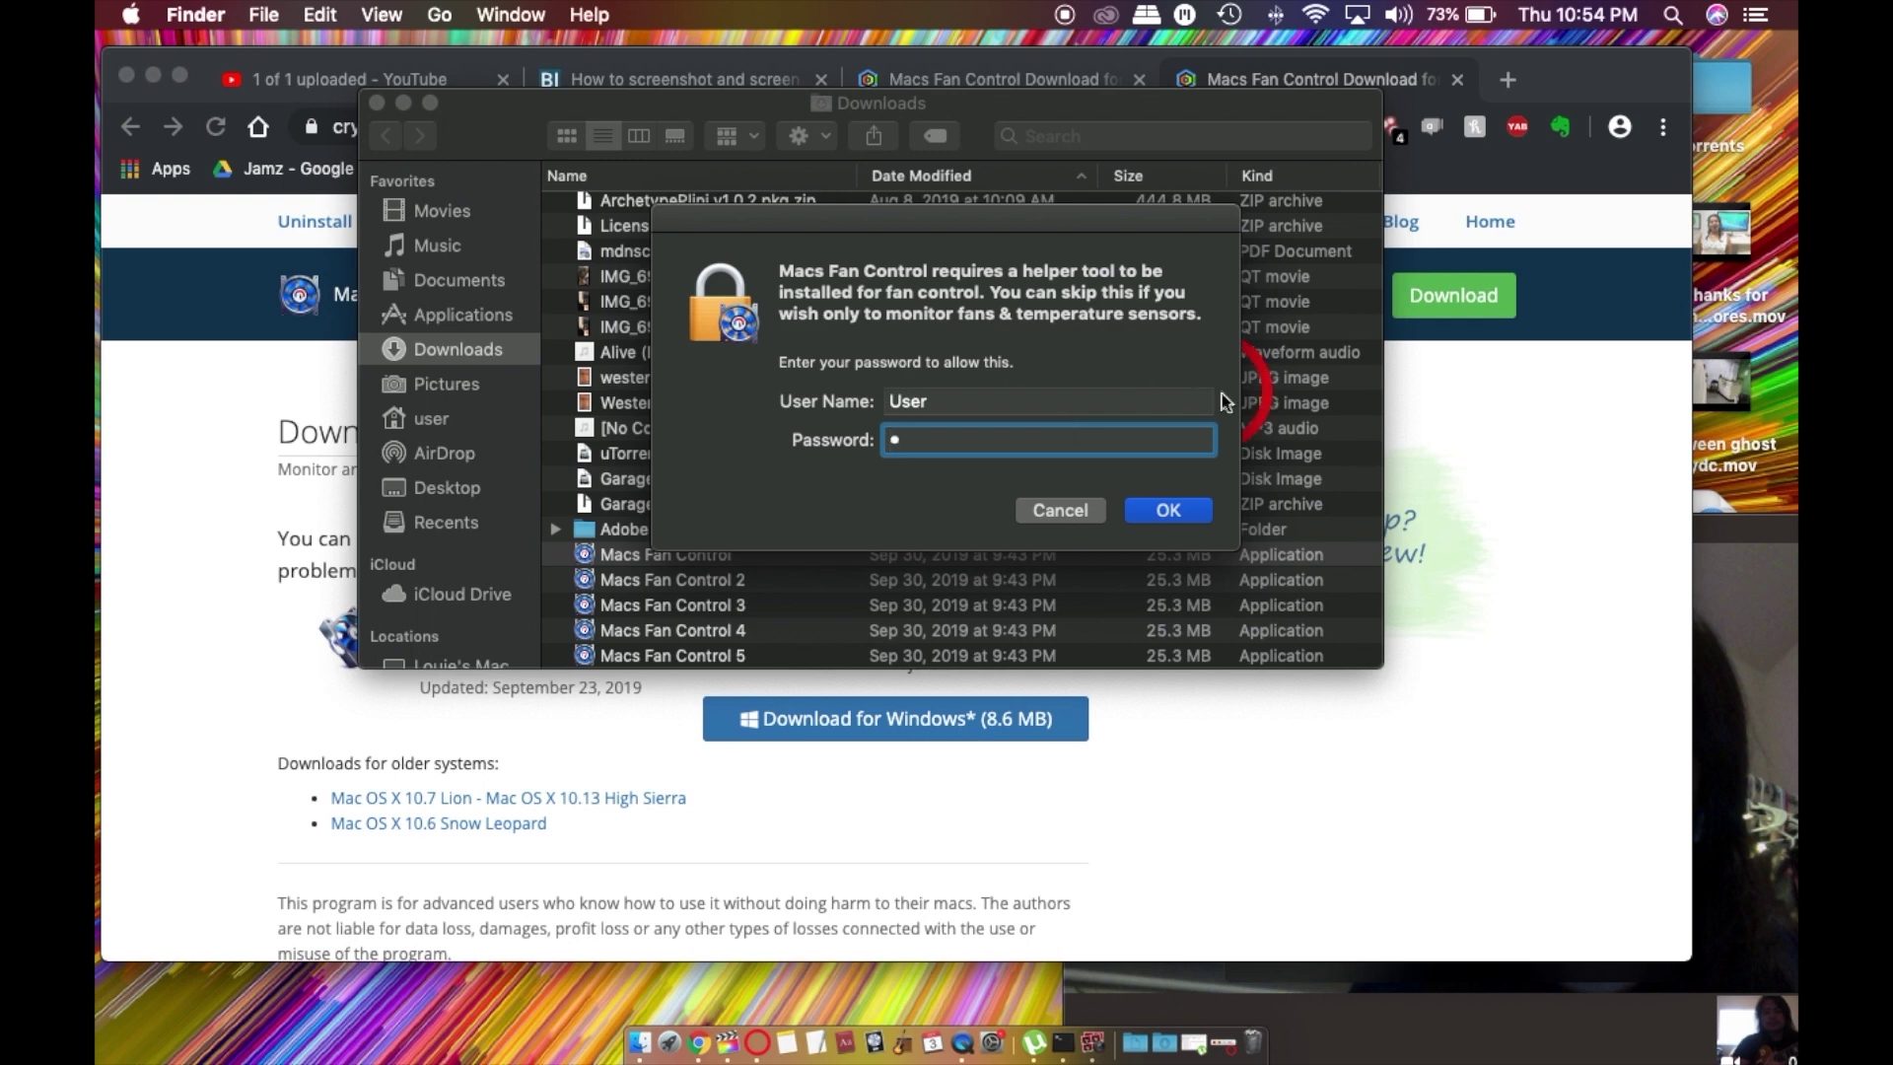
click(1167, 511)
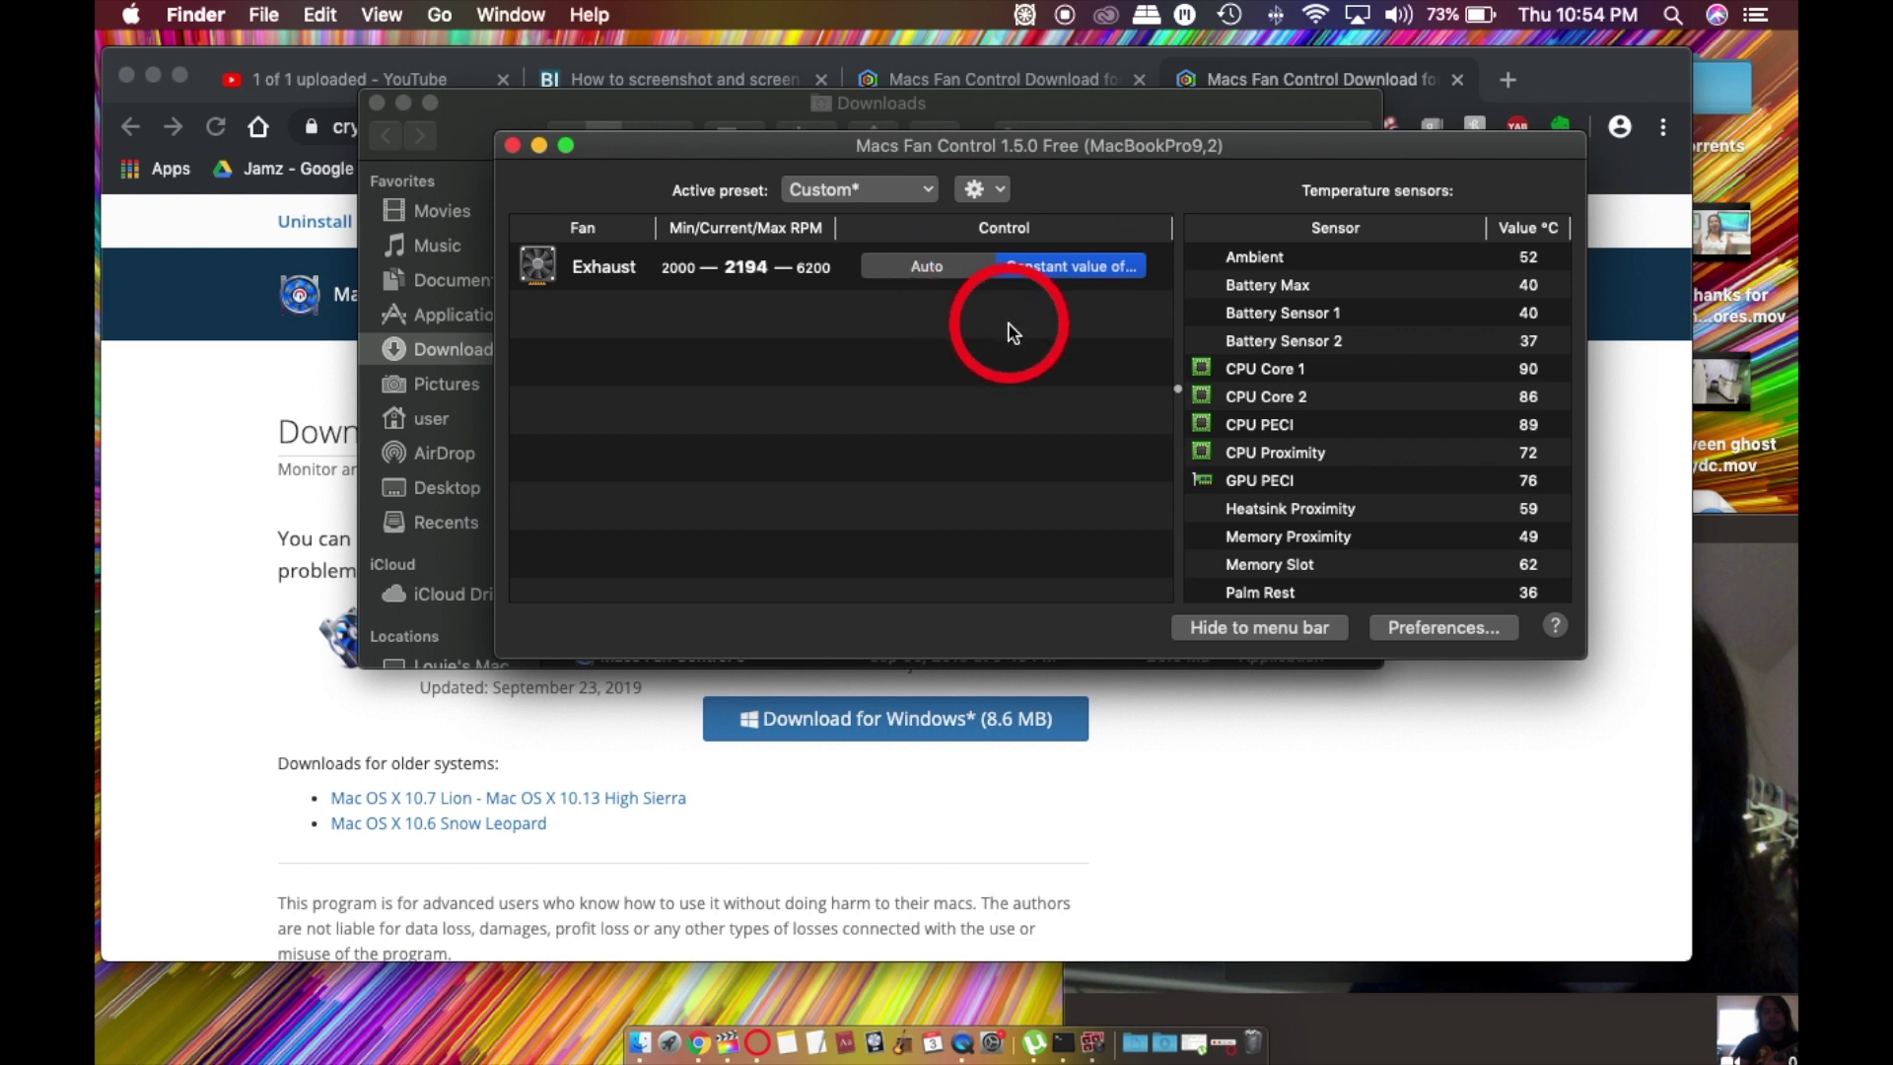
Give the Exhaust fan a constant 2133 RPM, then bring up the app's preferences
click(1051, 271)
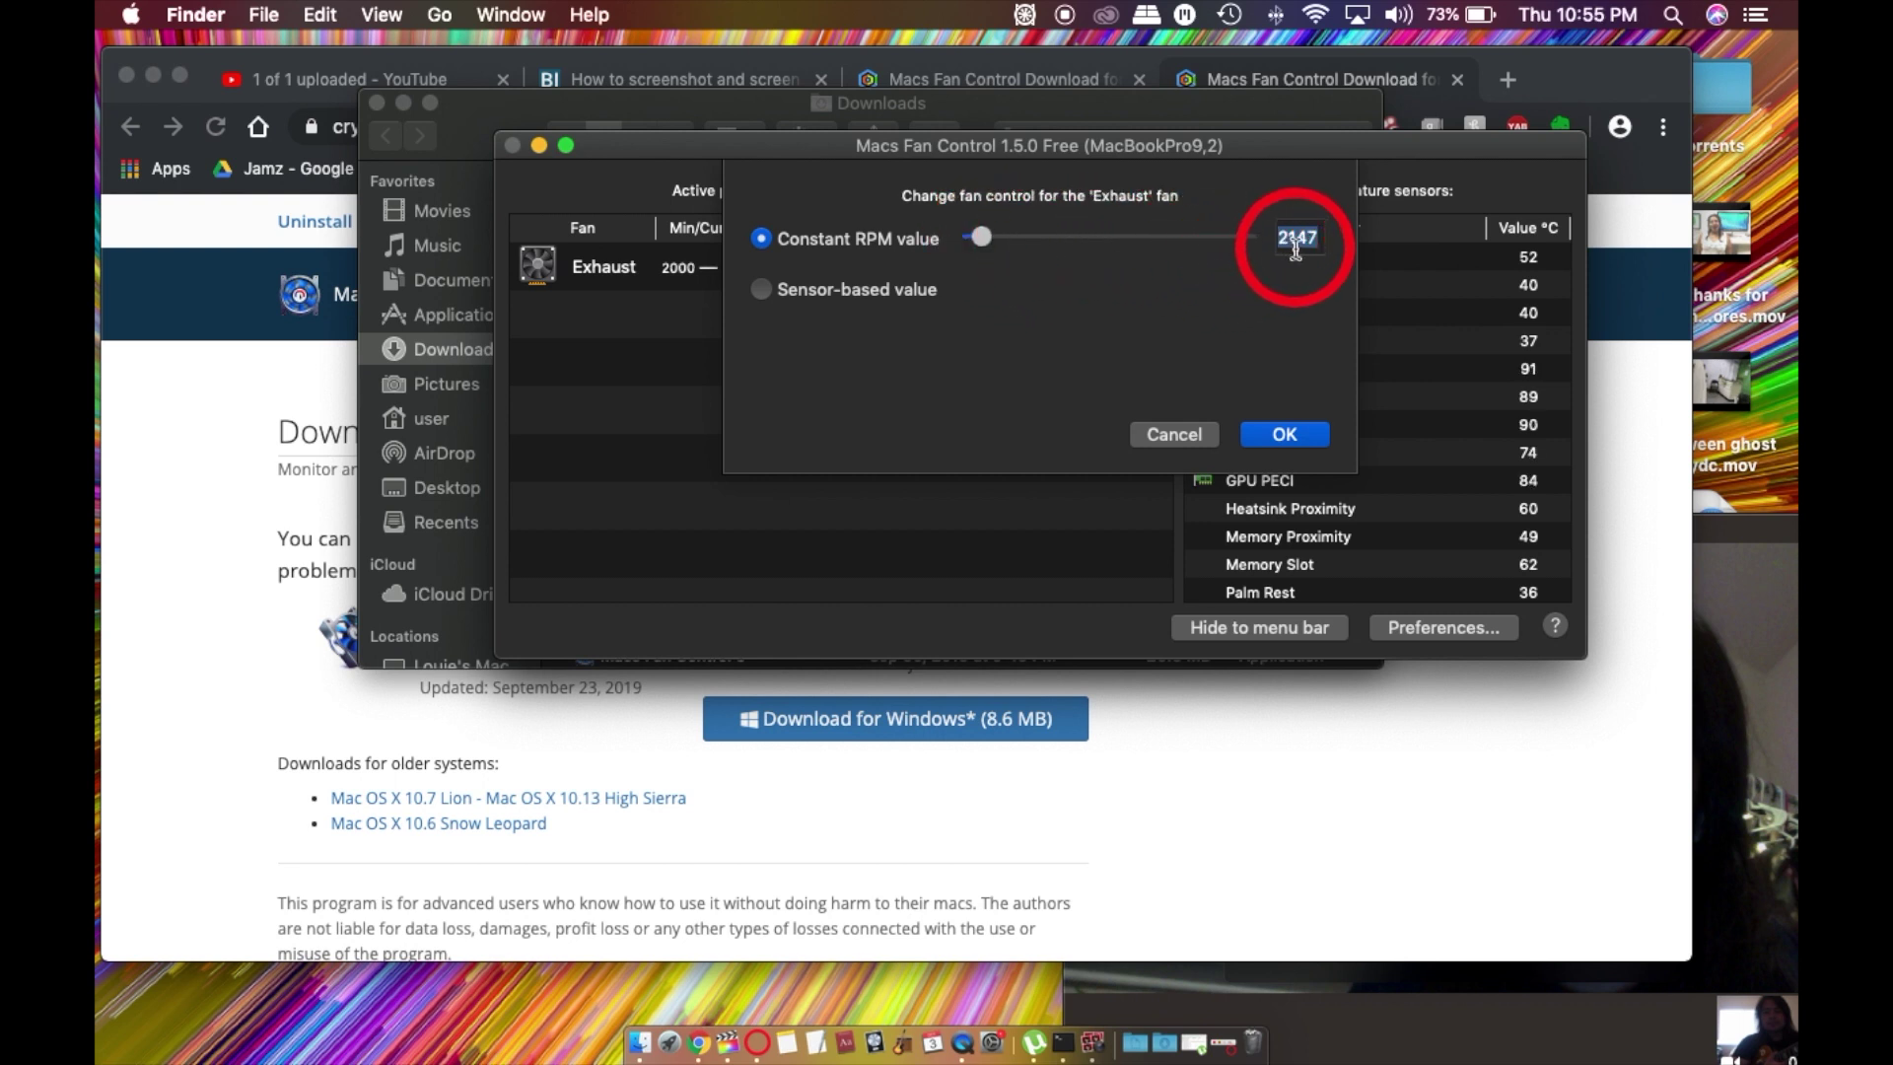
mouse_move(981, 238)
mouse_down()
mouse_move(1079, 240)
mouse_move(1003, 251)
mouse_up()
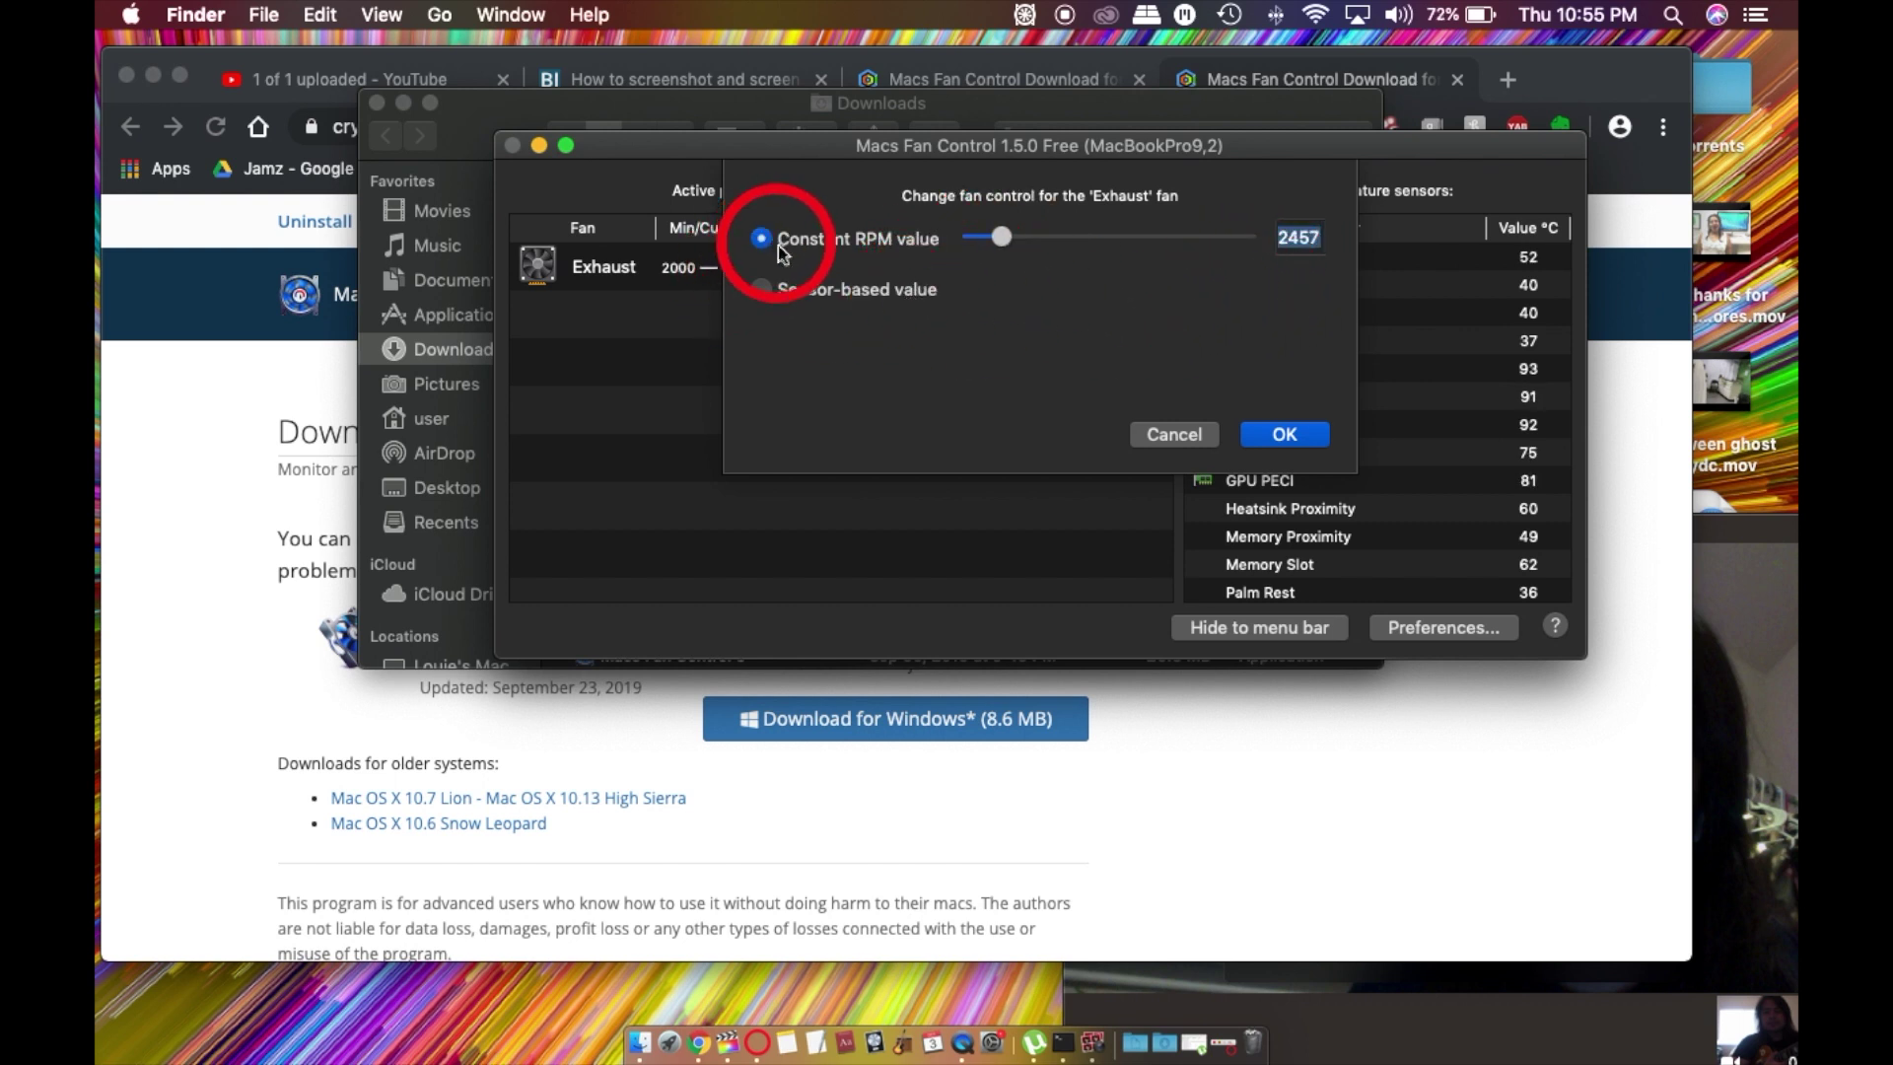
drag(1000, 242, 981, 245)
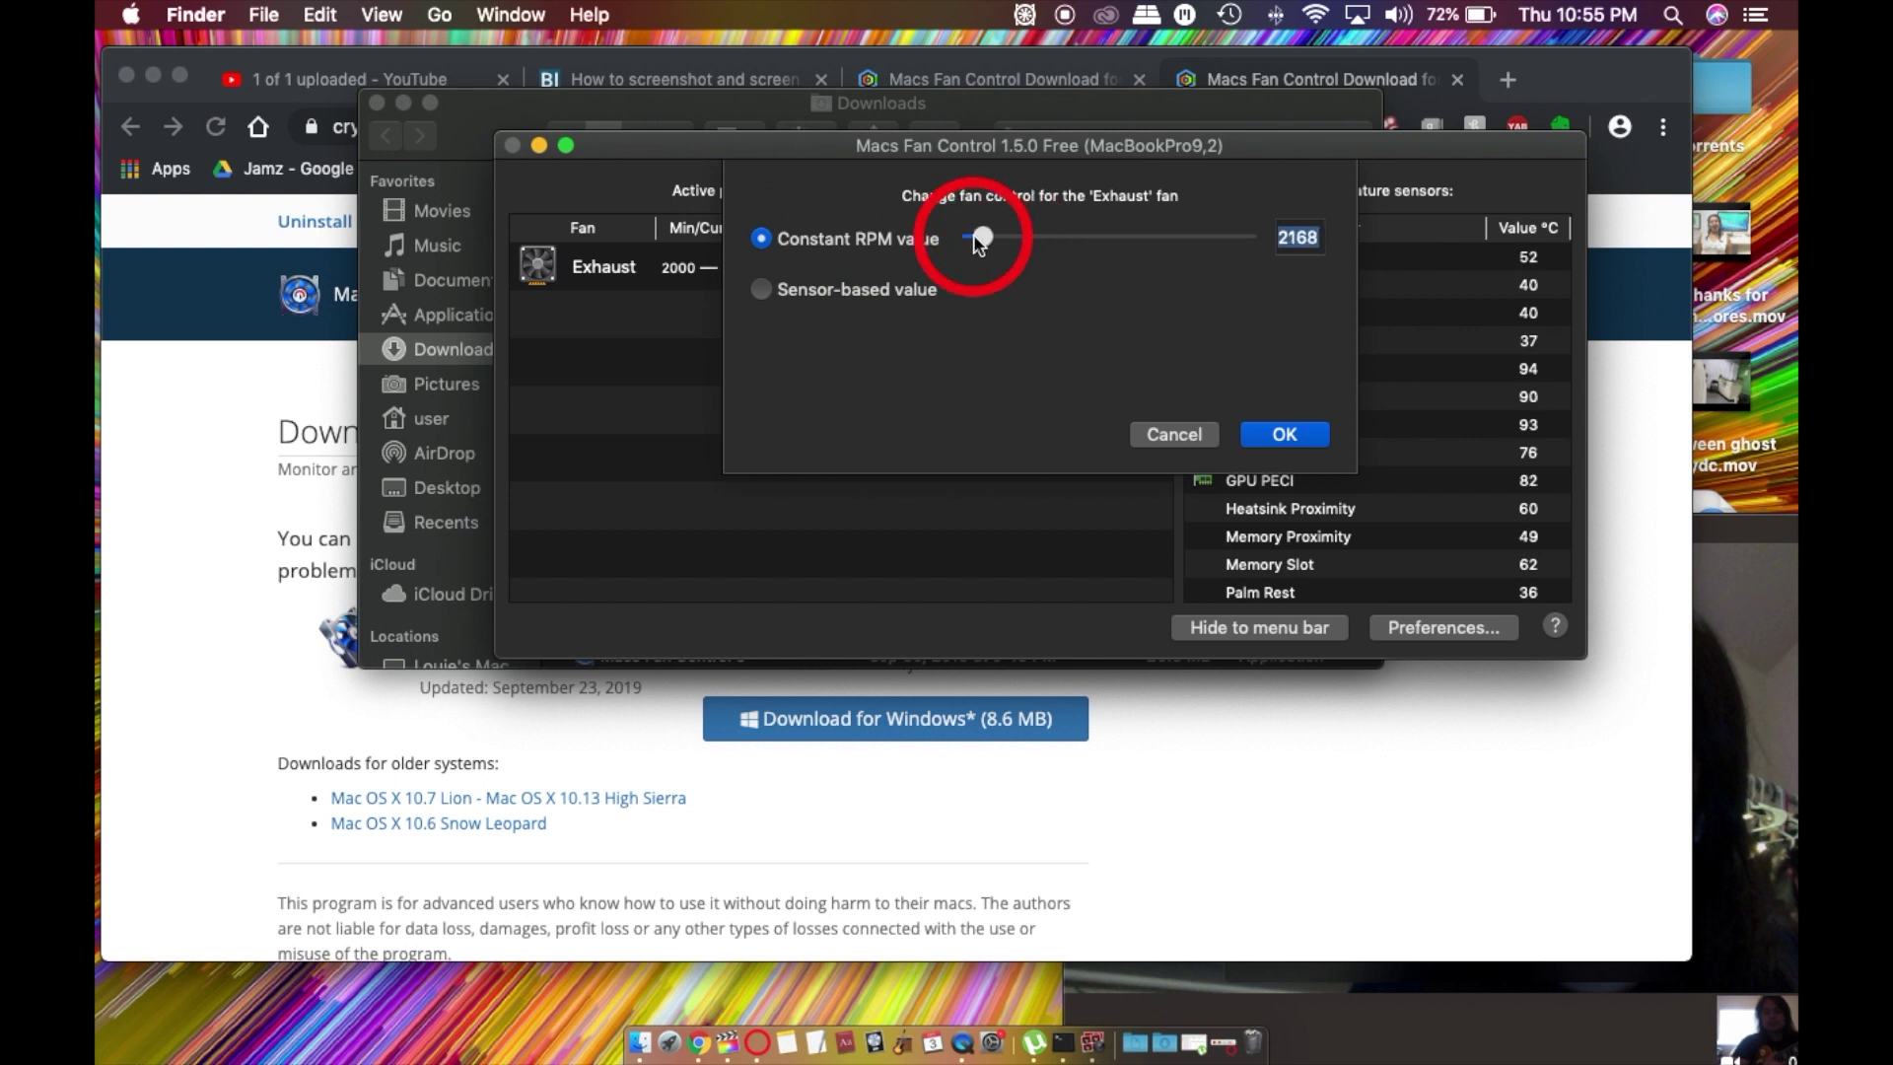
click(1285, 436)
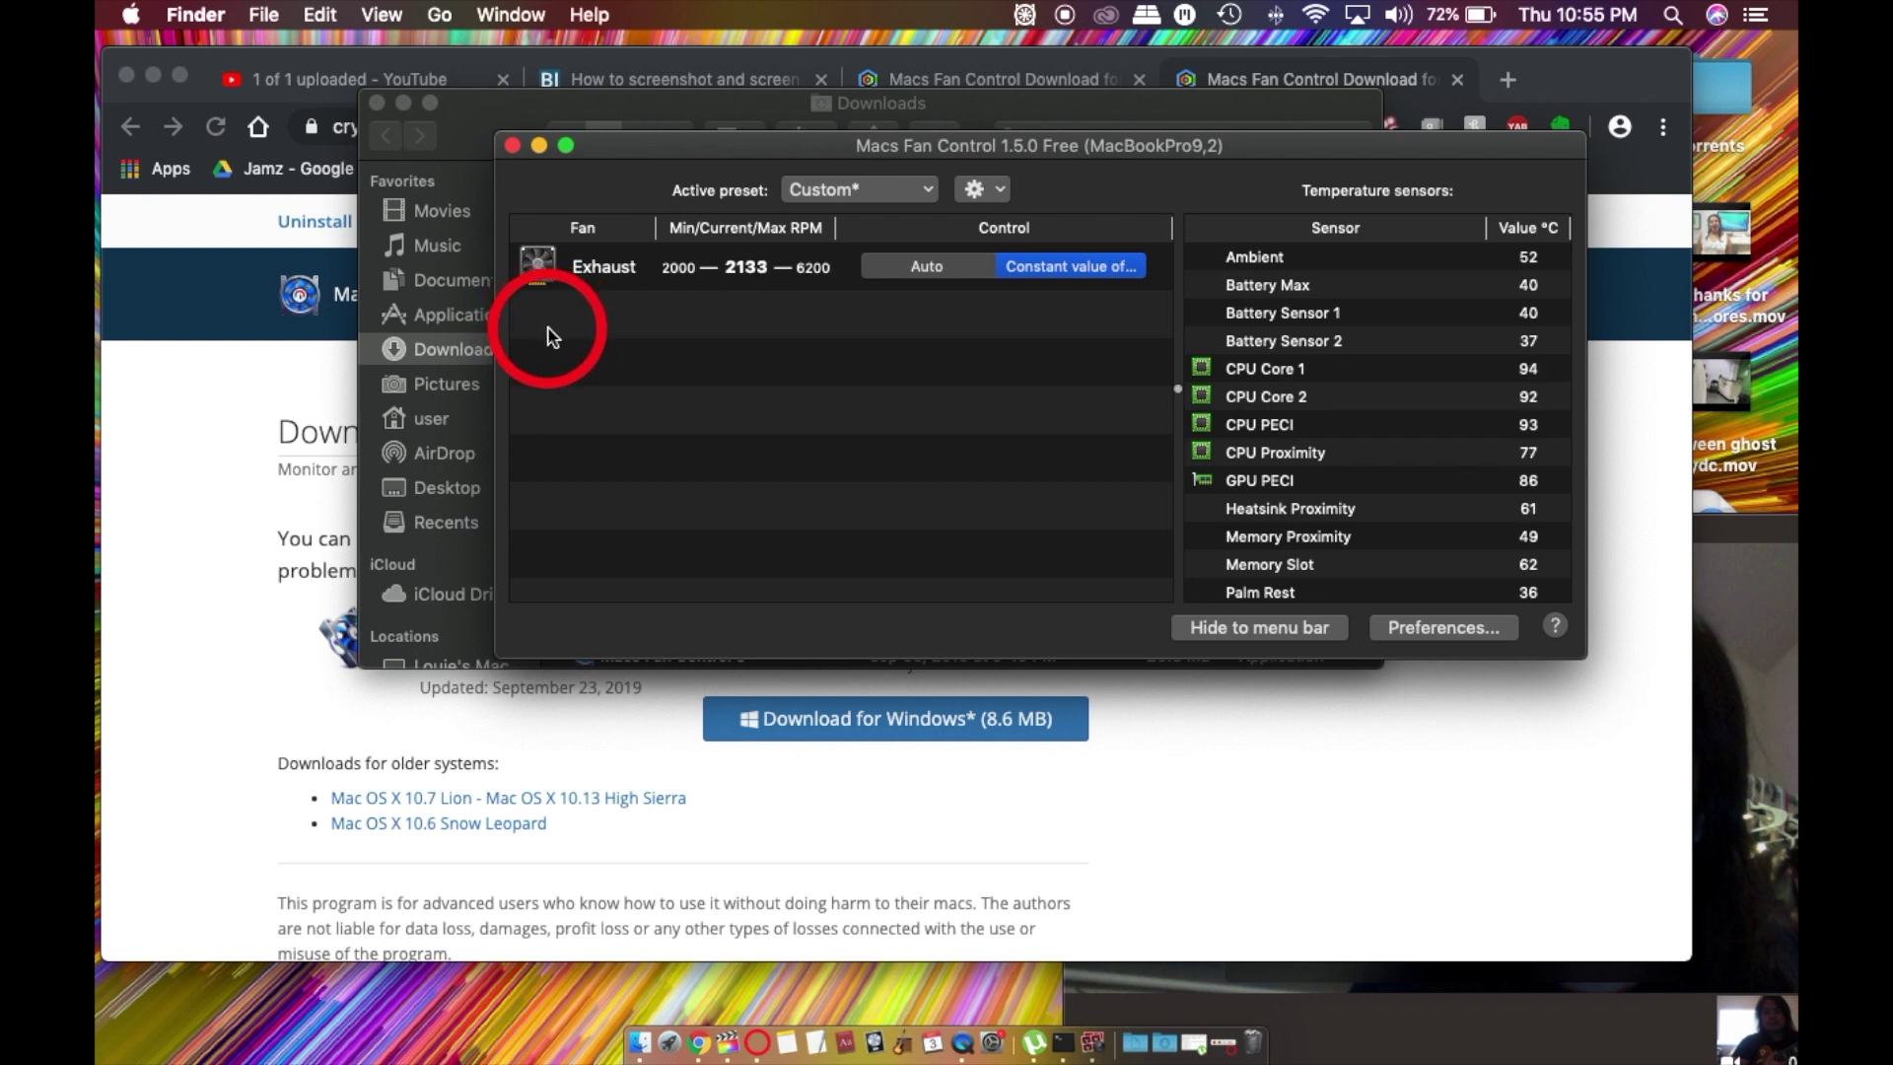
click(1028, 266)
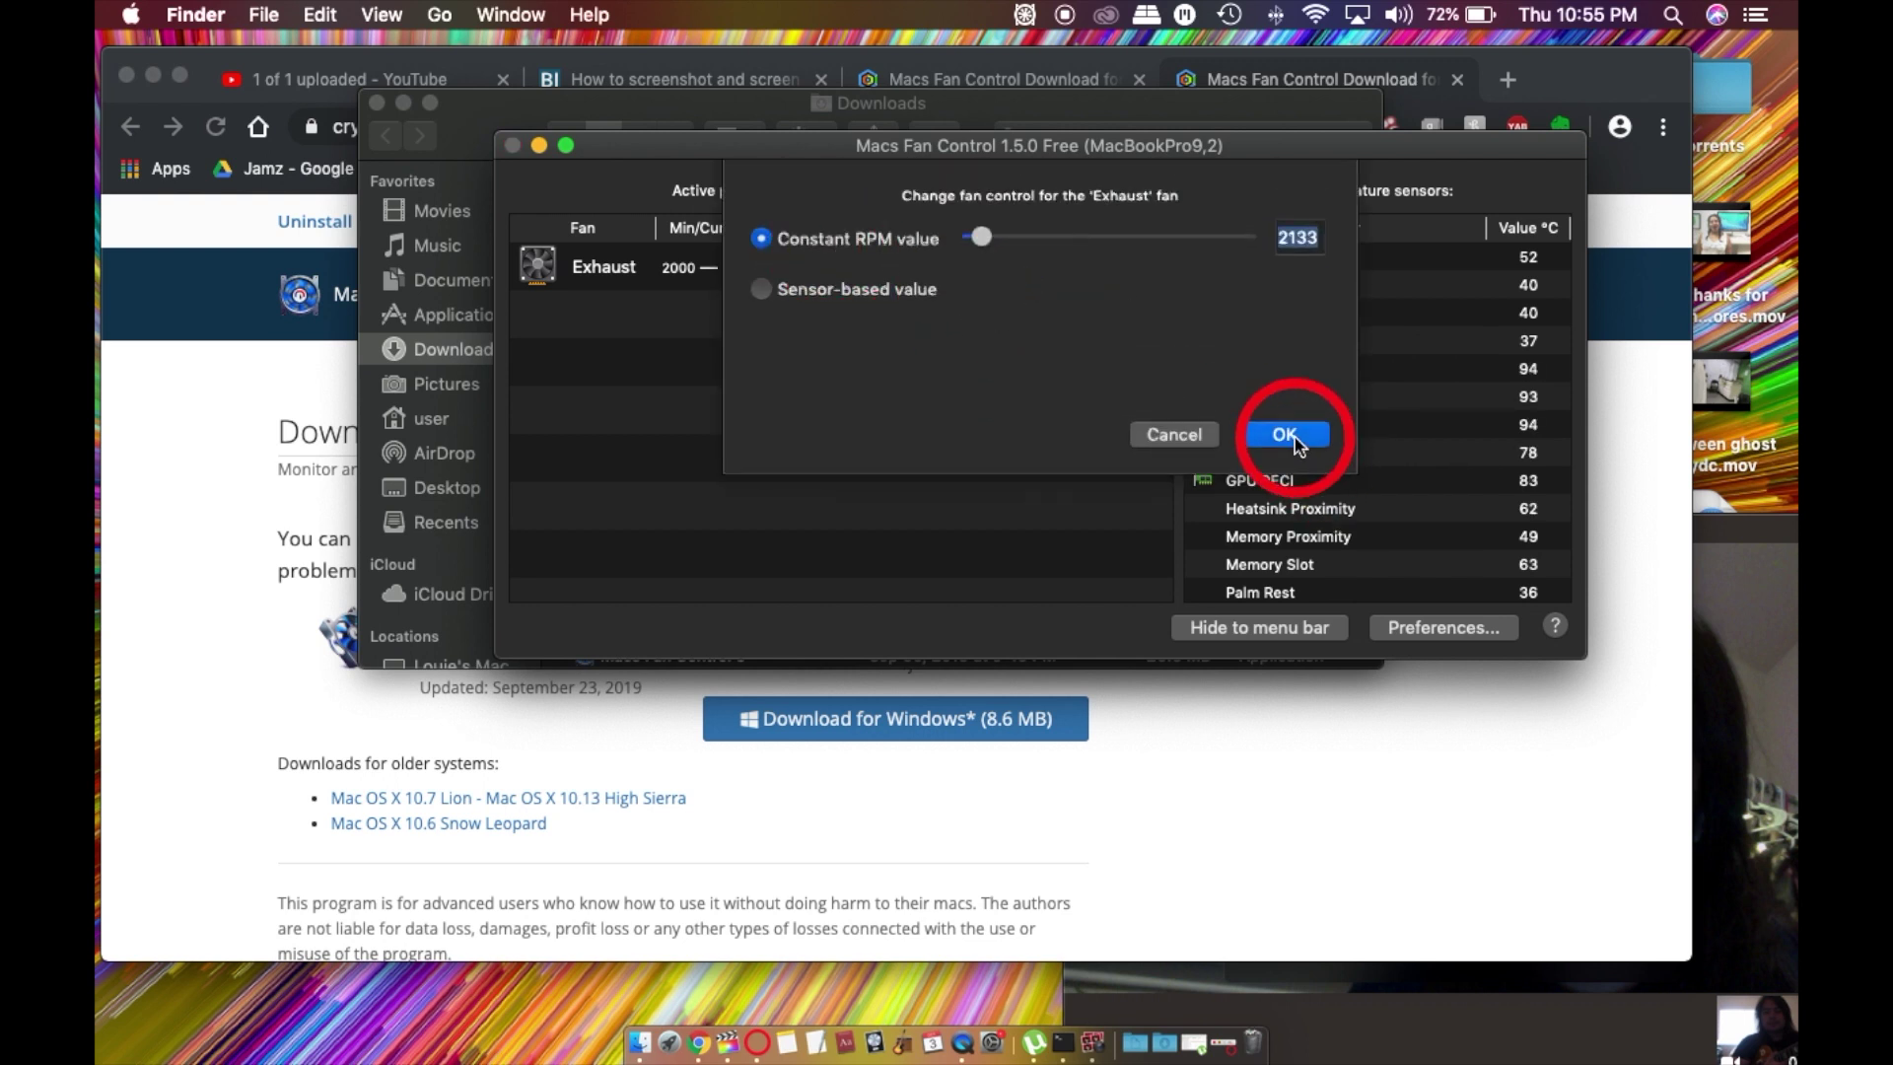
click(1286, 435)
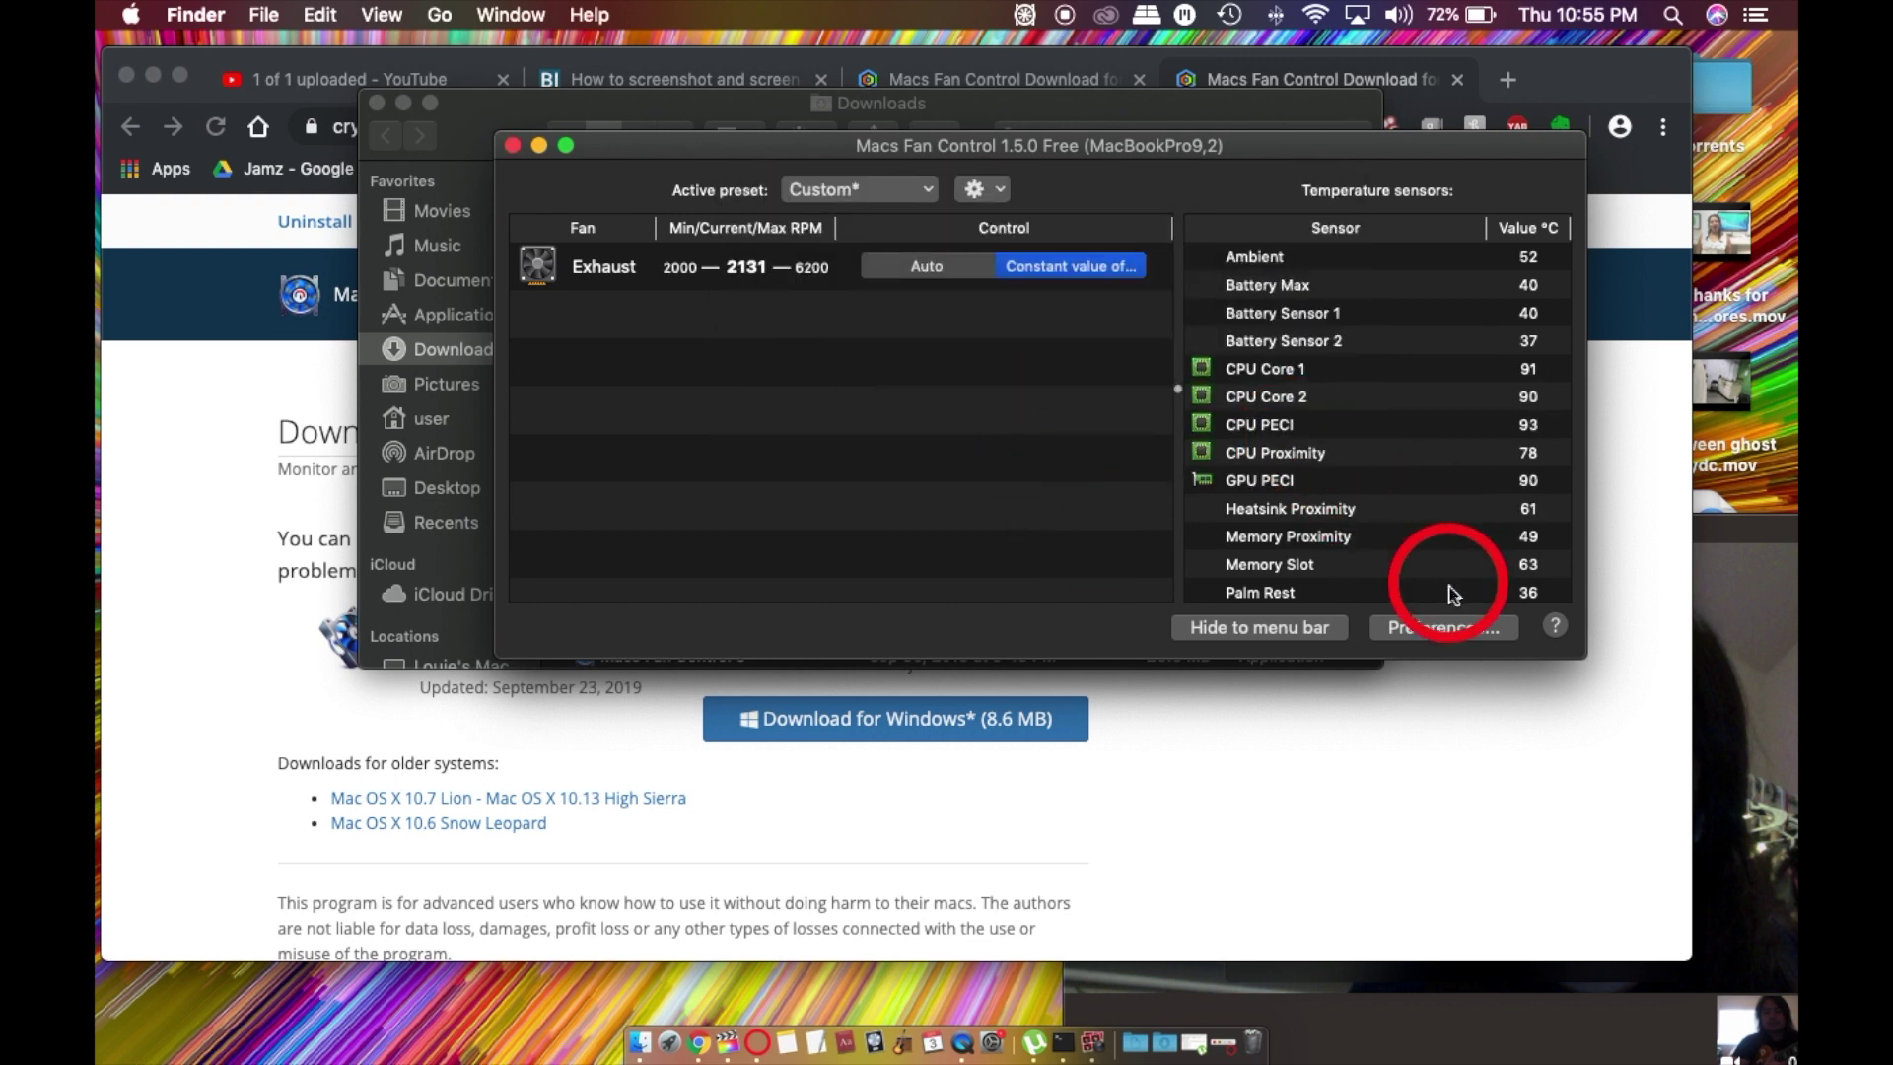
click(1423, 639)
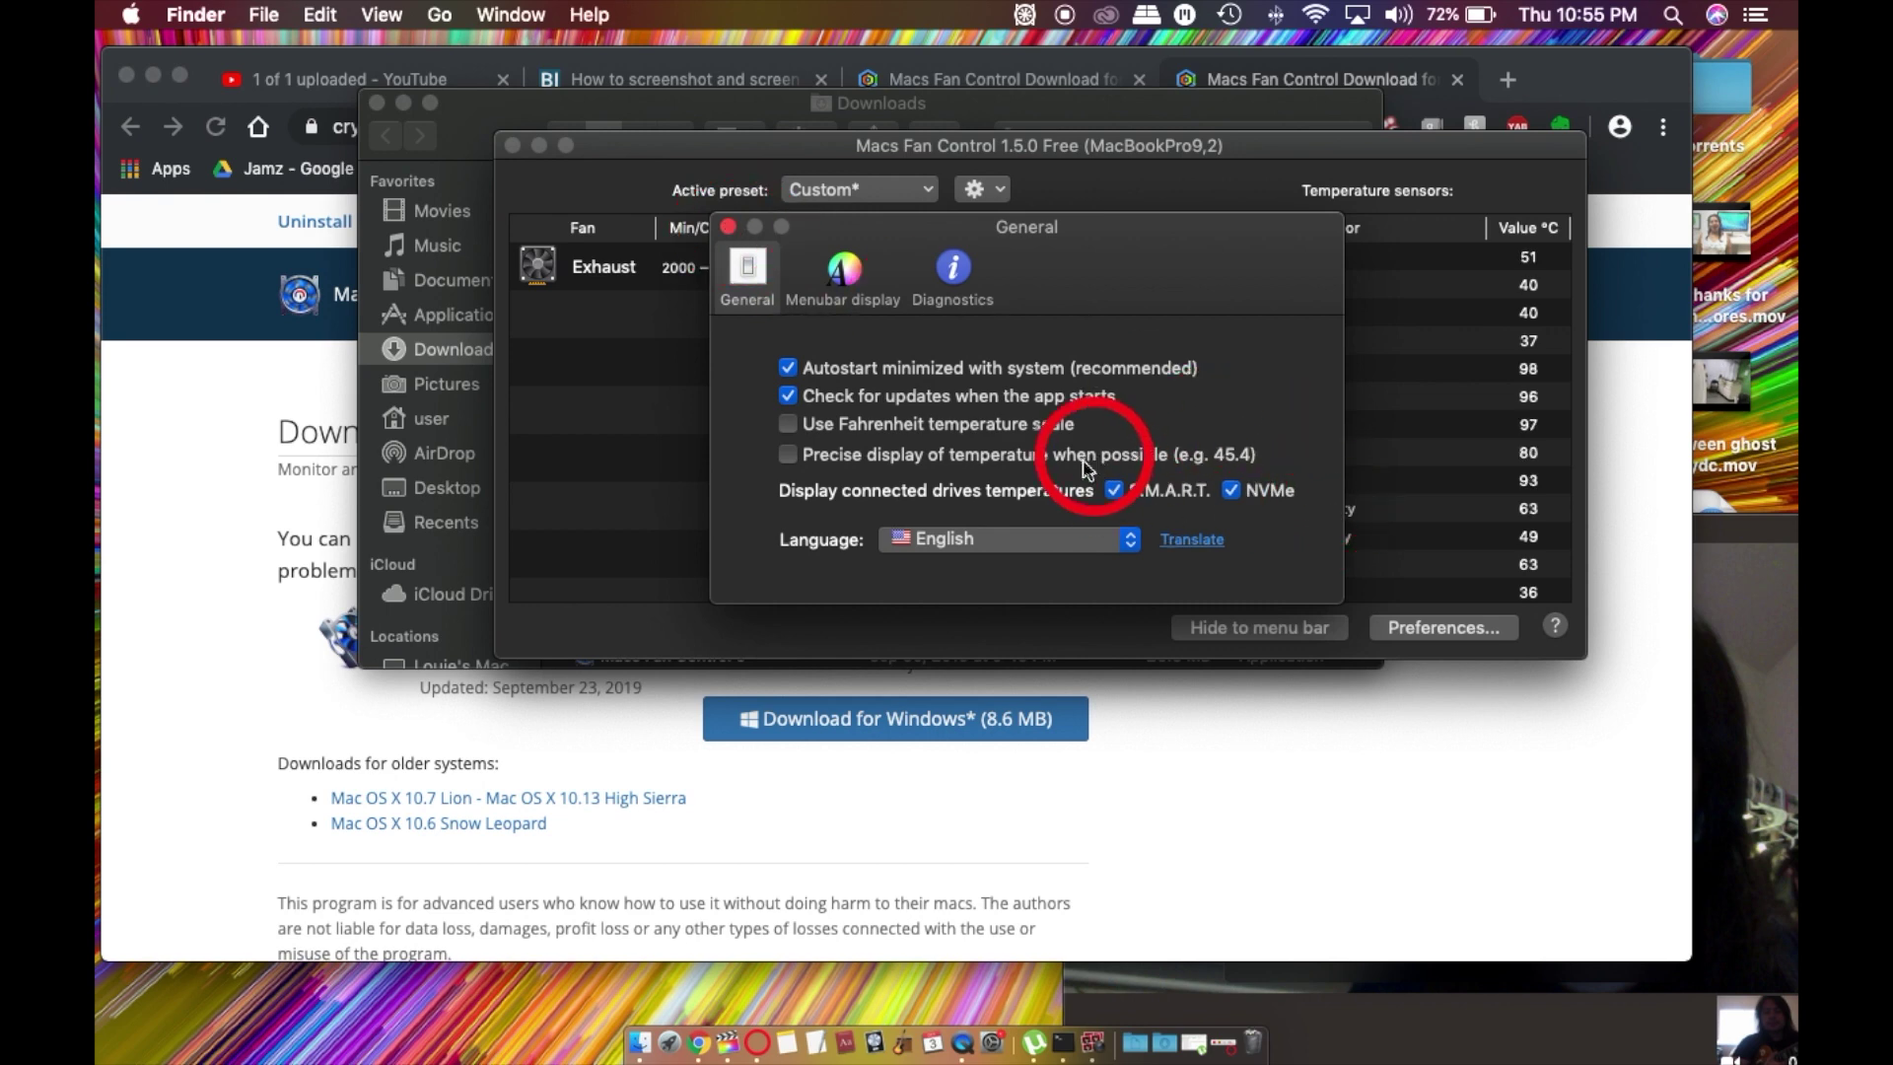
click(728, 226)
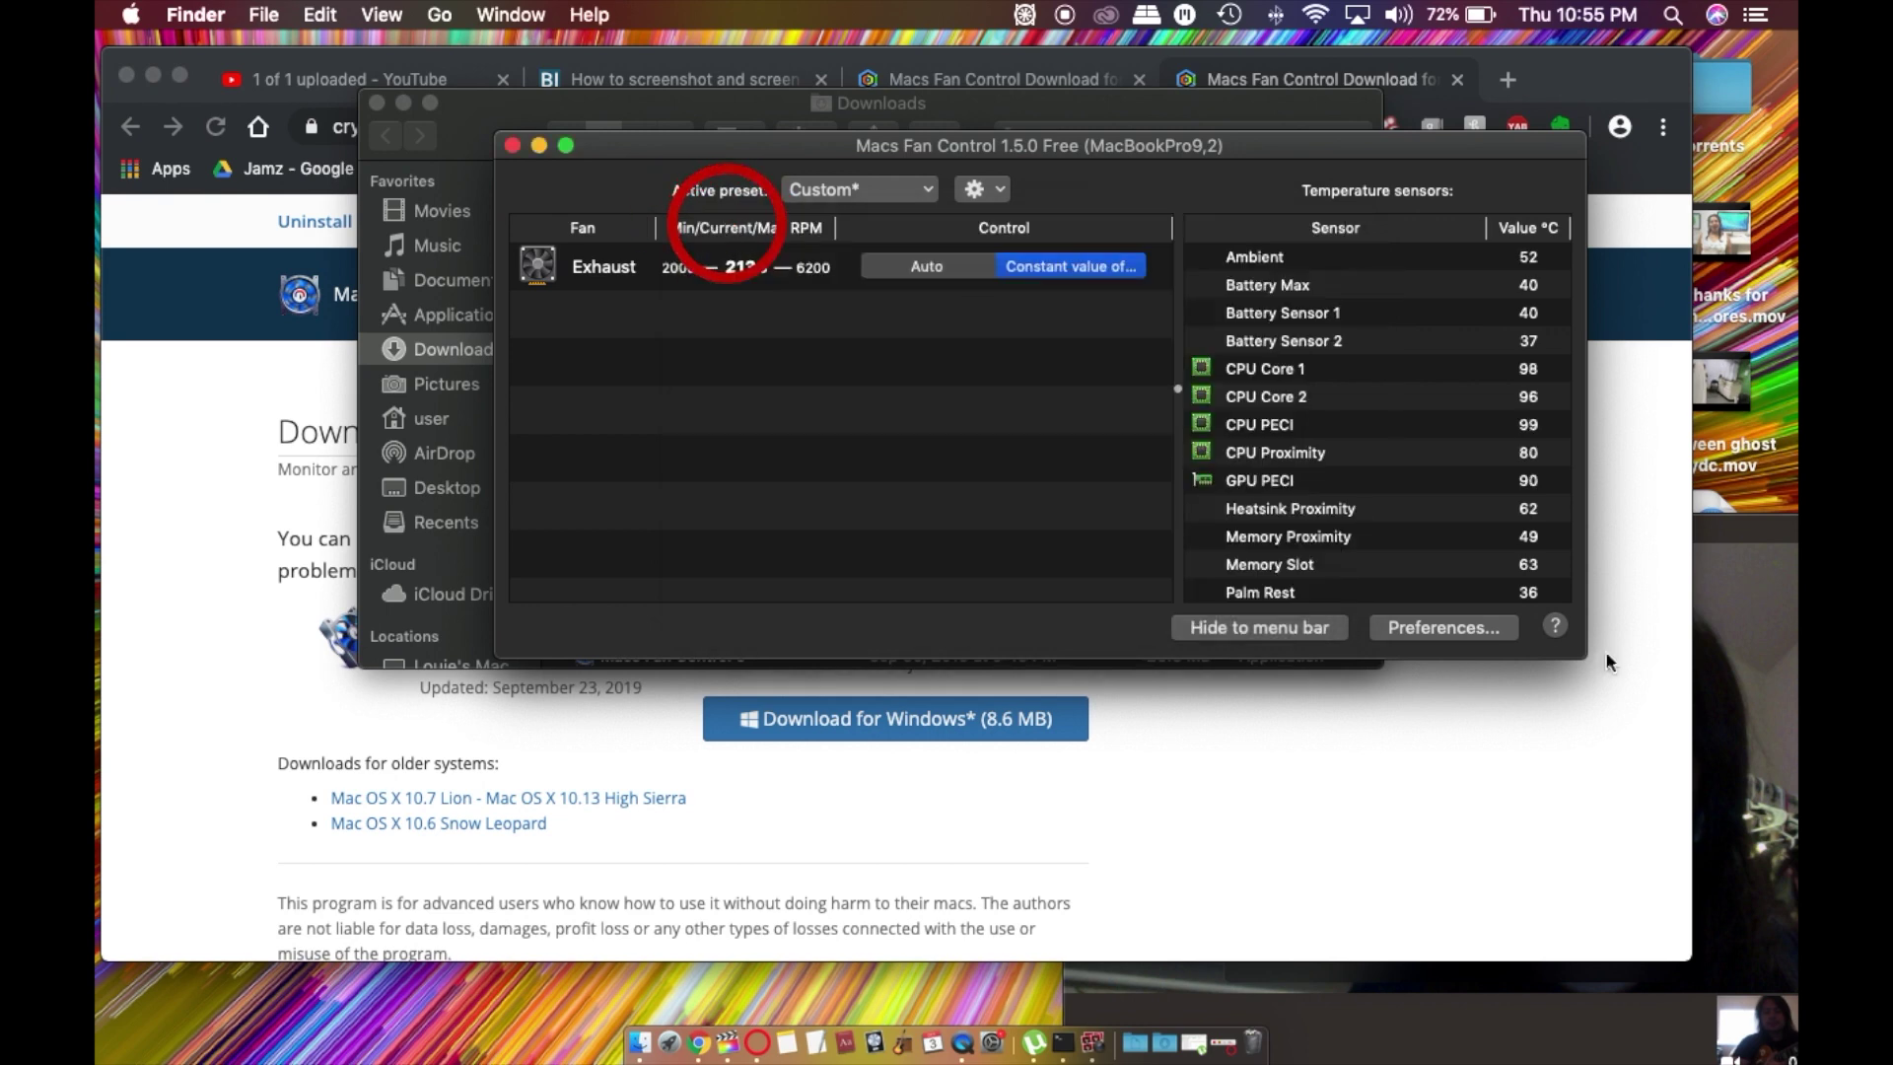
click(1442, 629)
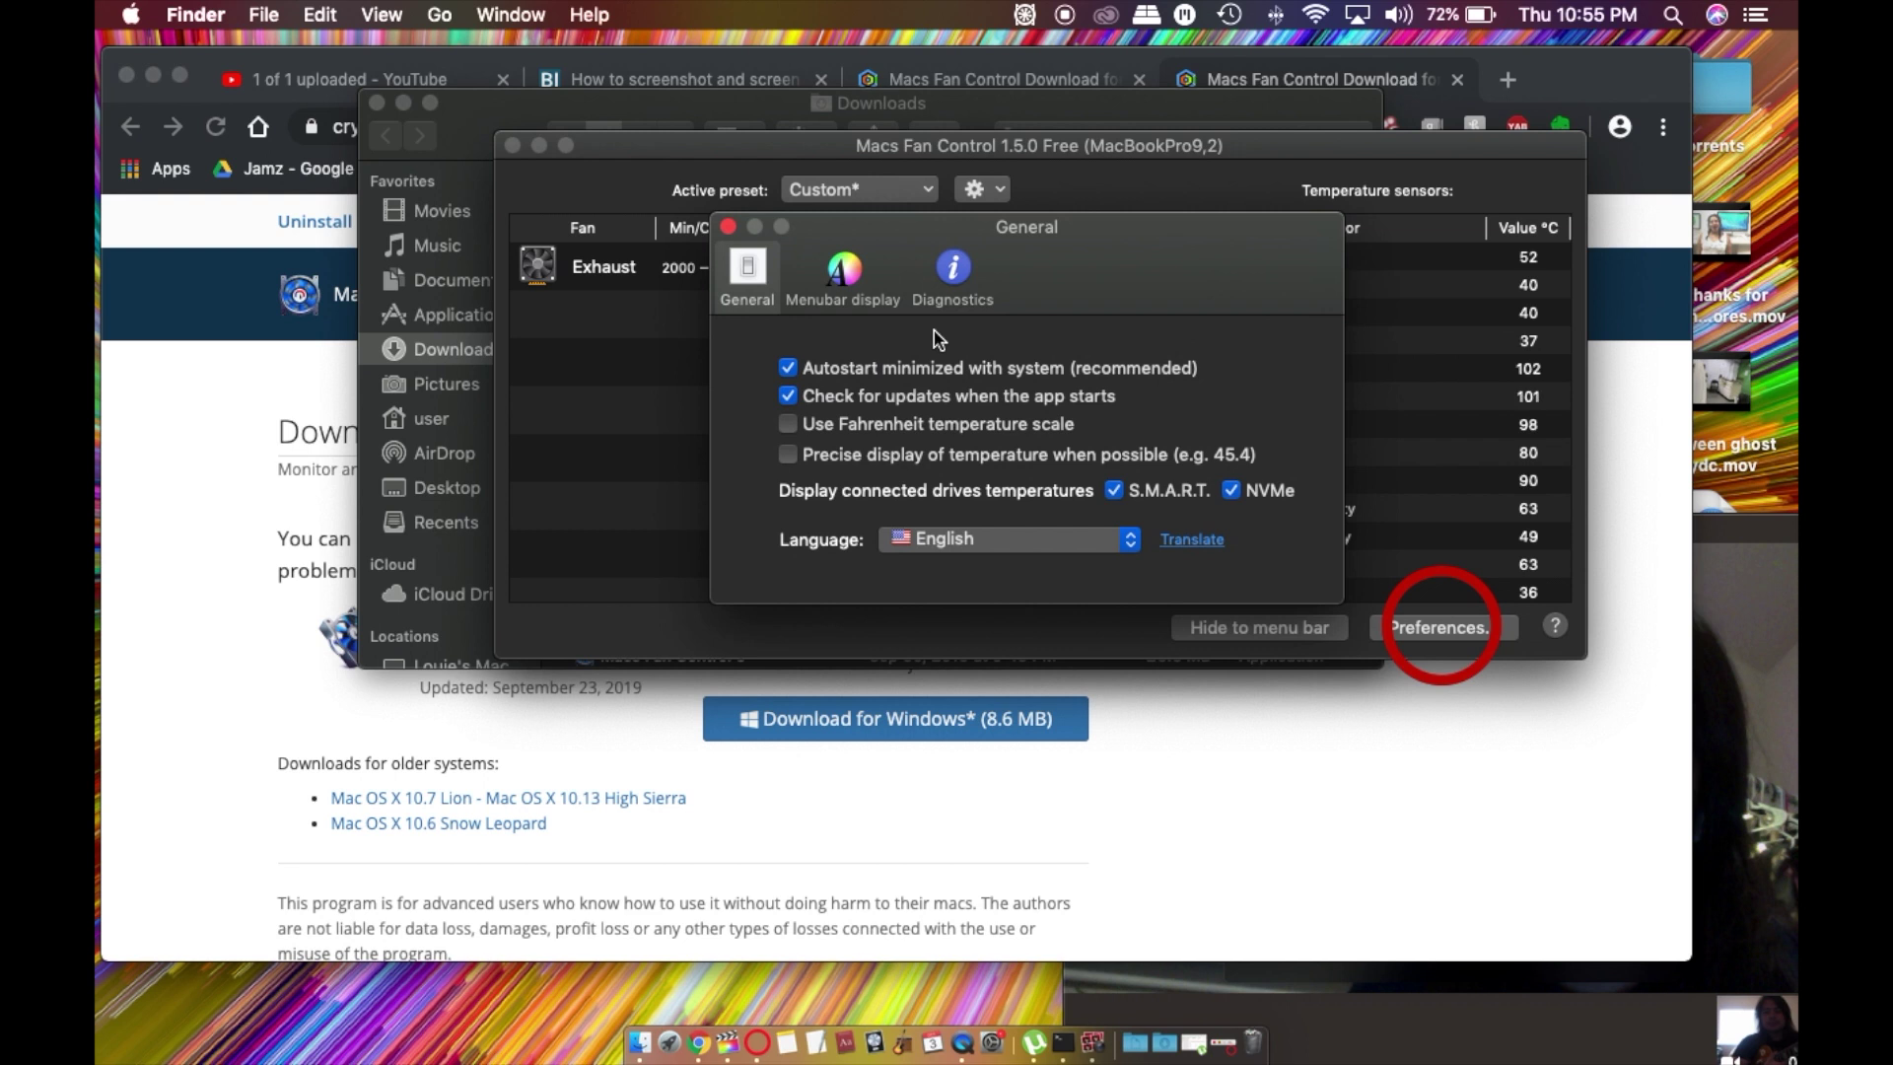
click(728, 227)
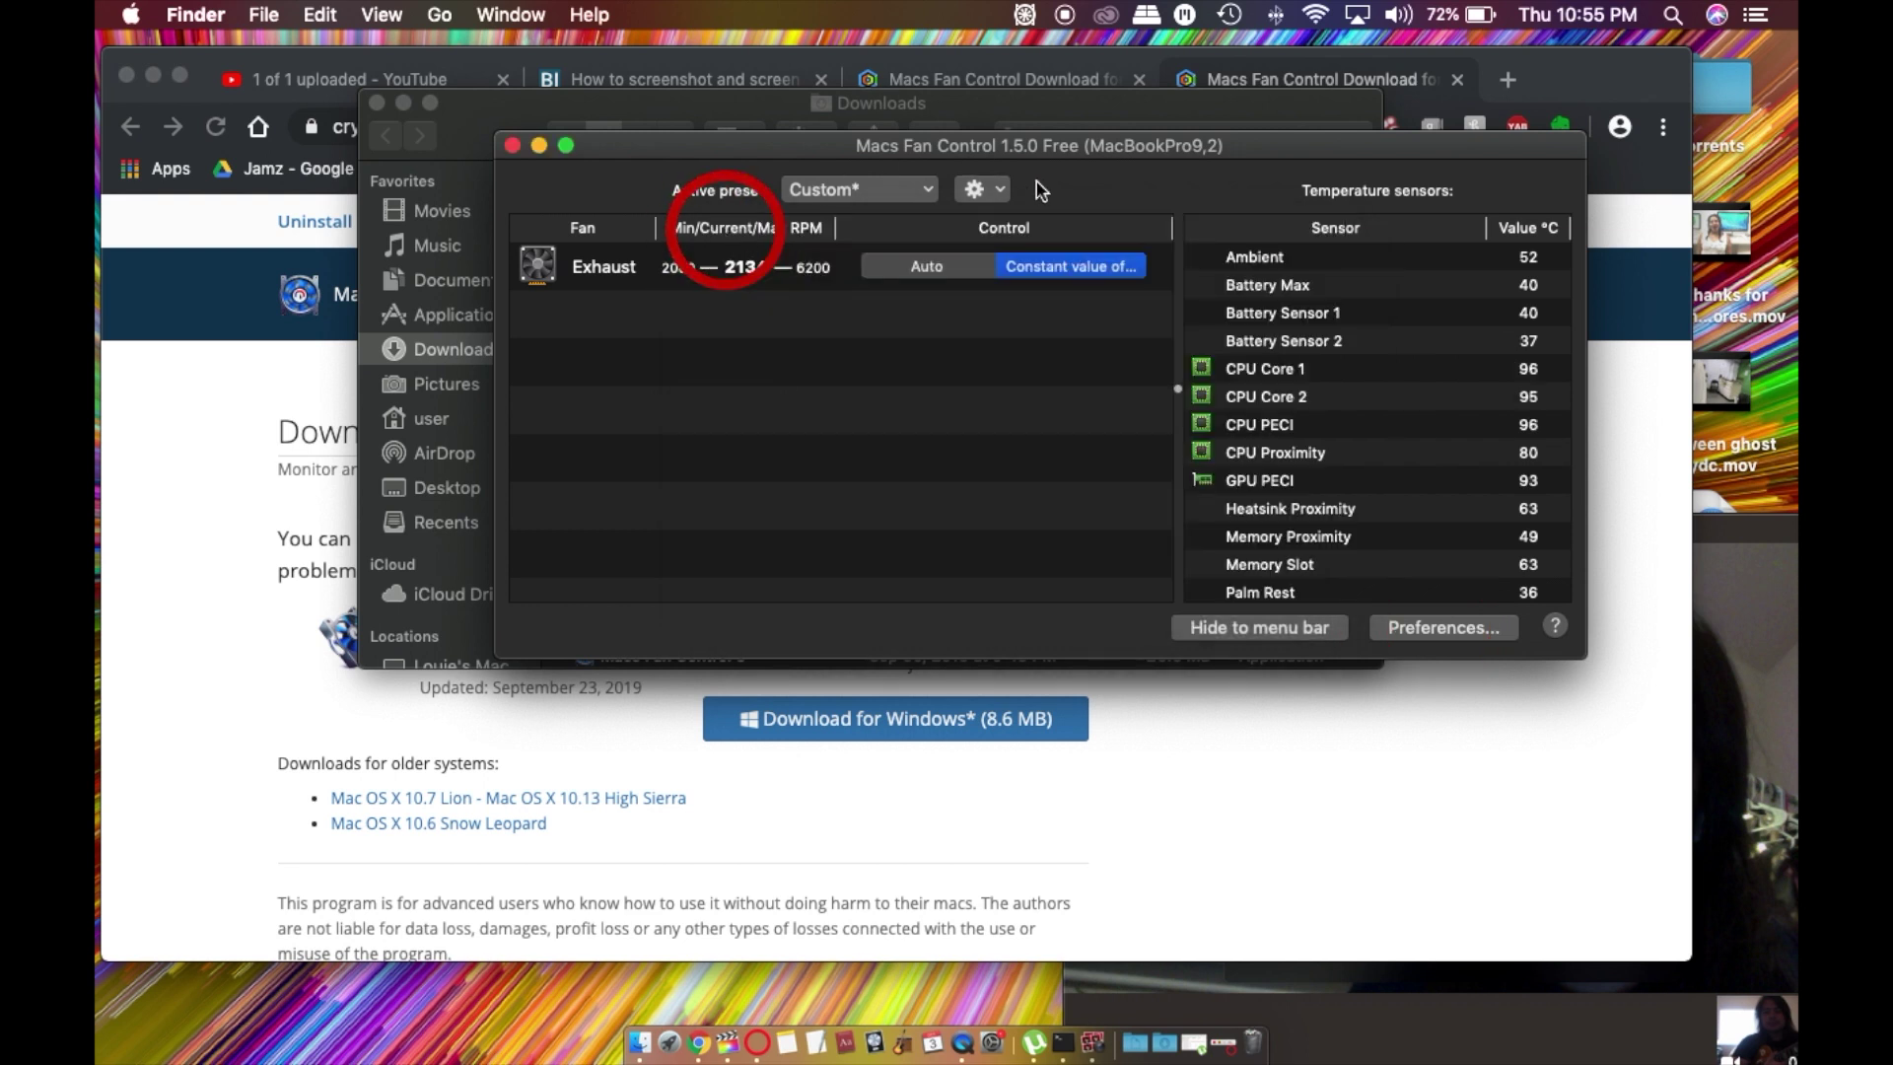
click(1025, 16)
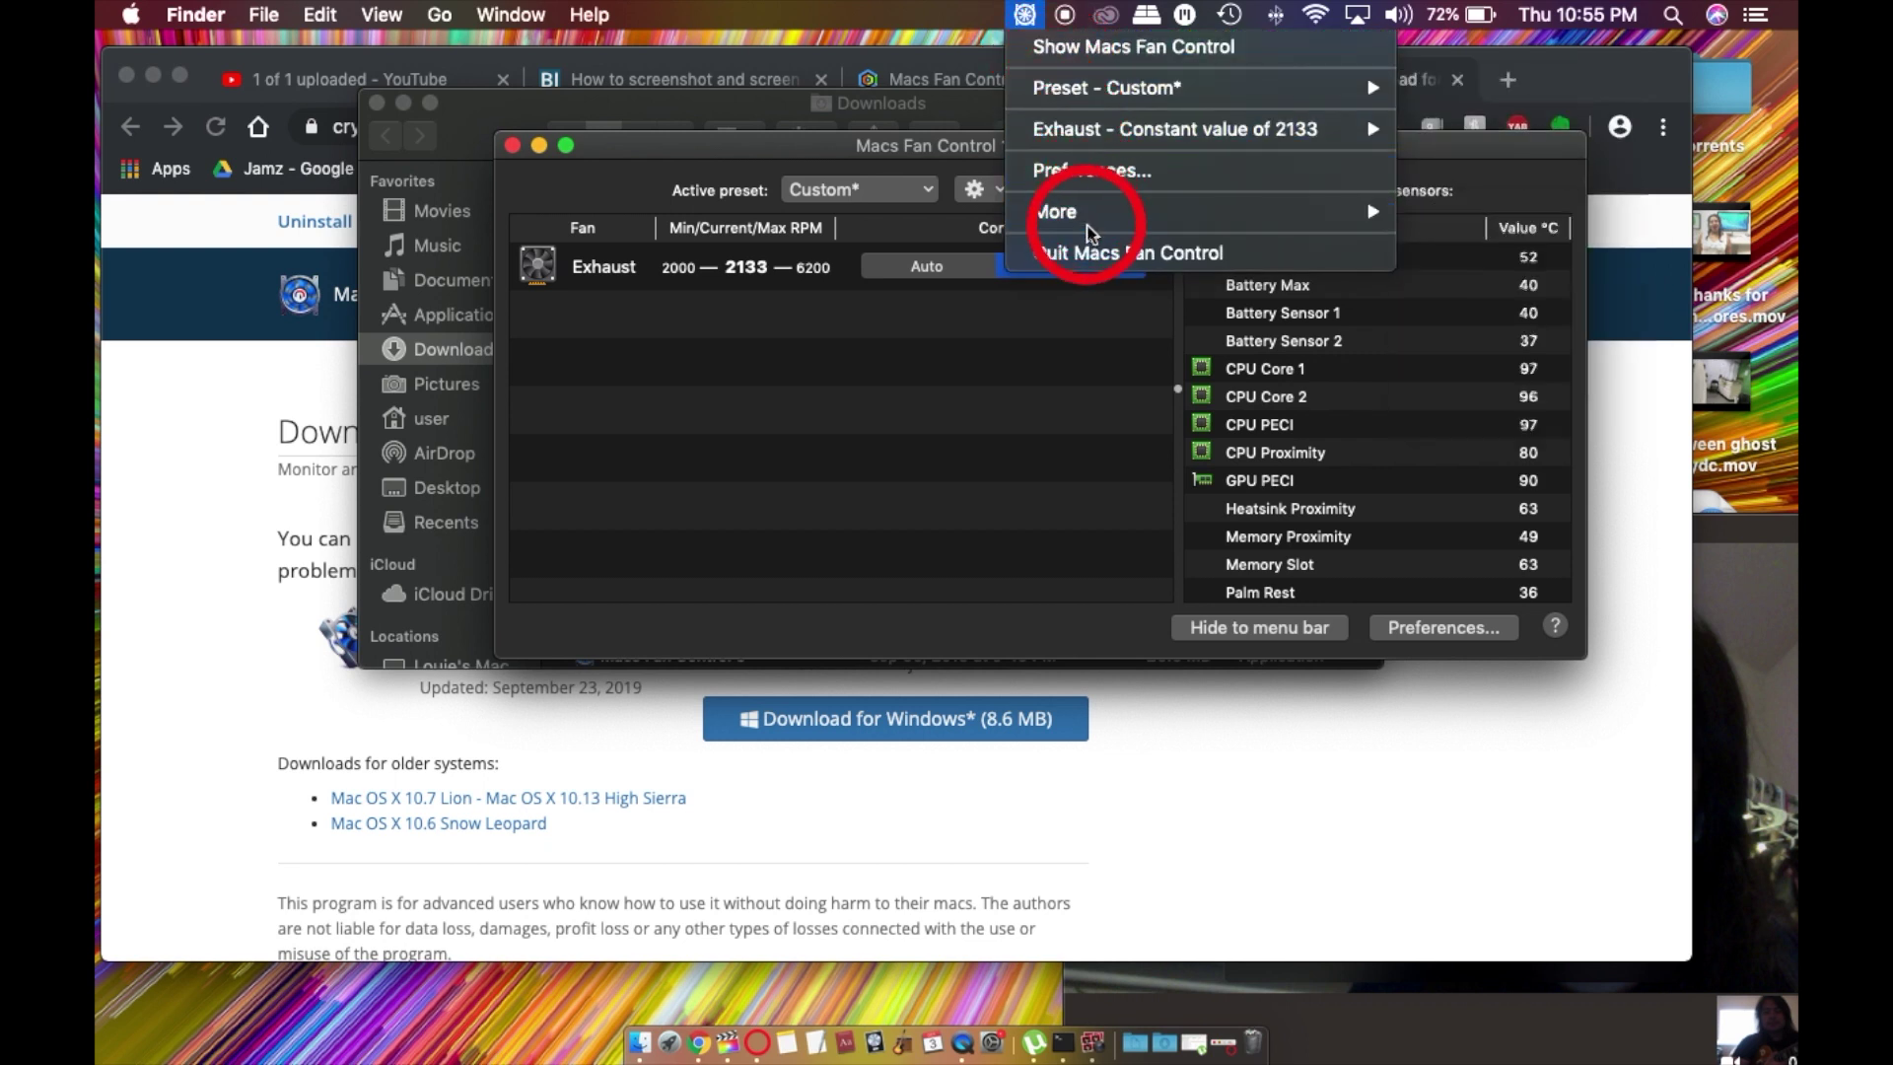
Find Macs Fan Control in Launchpad, close the Finder Applications window, and bring Photo Booth forward
click(1026, 16)
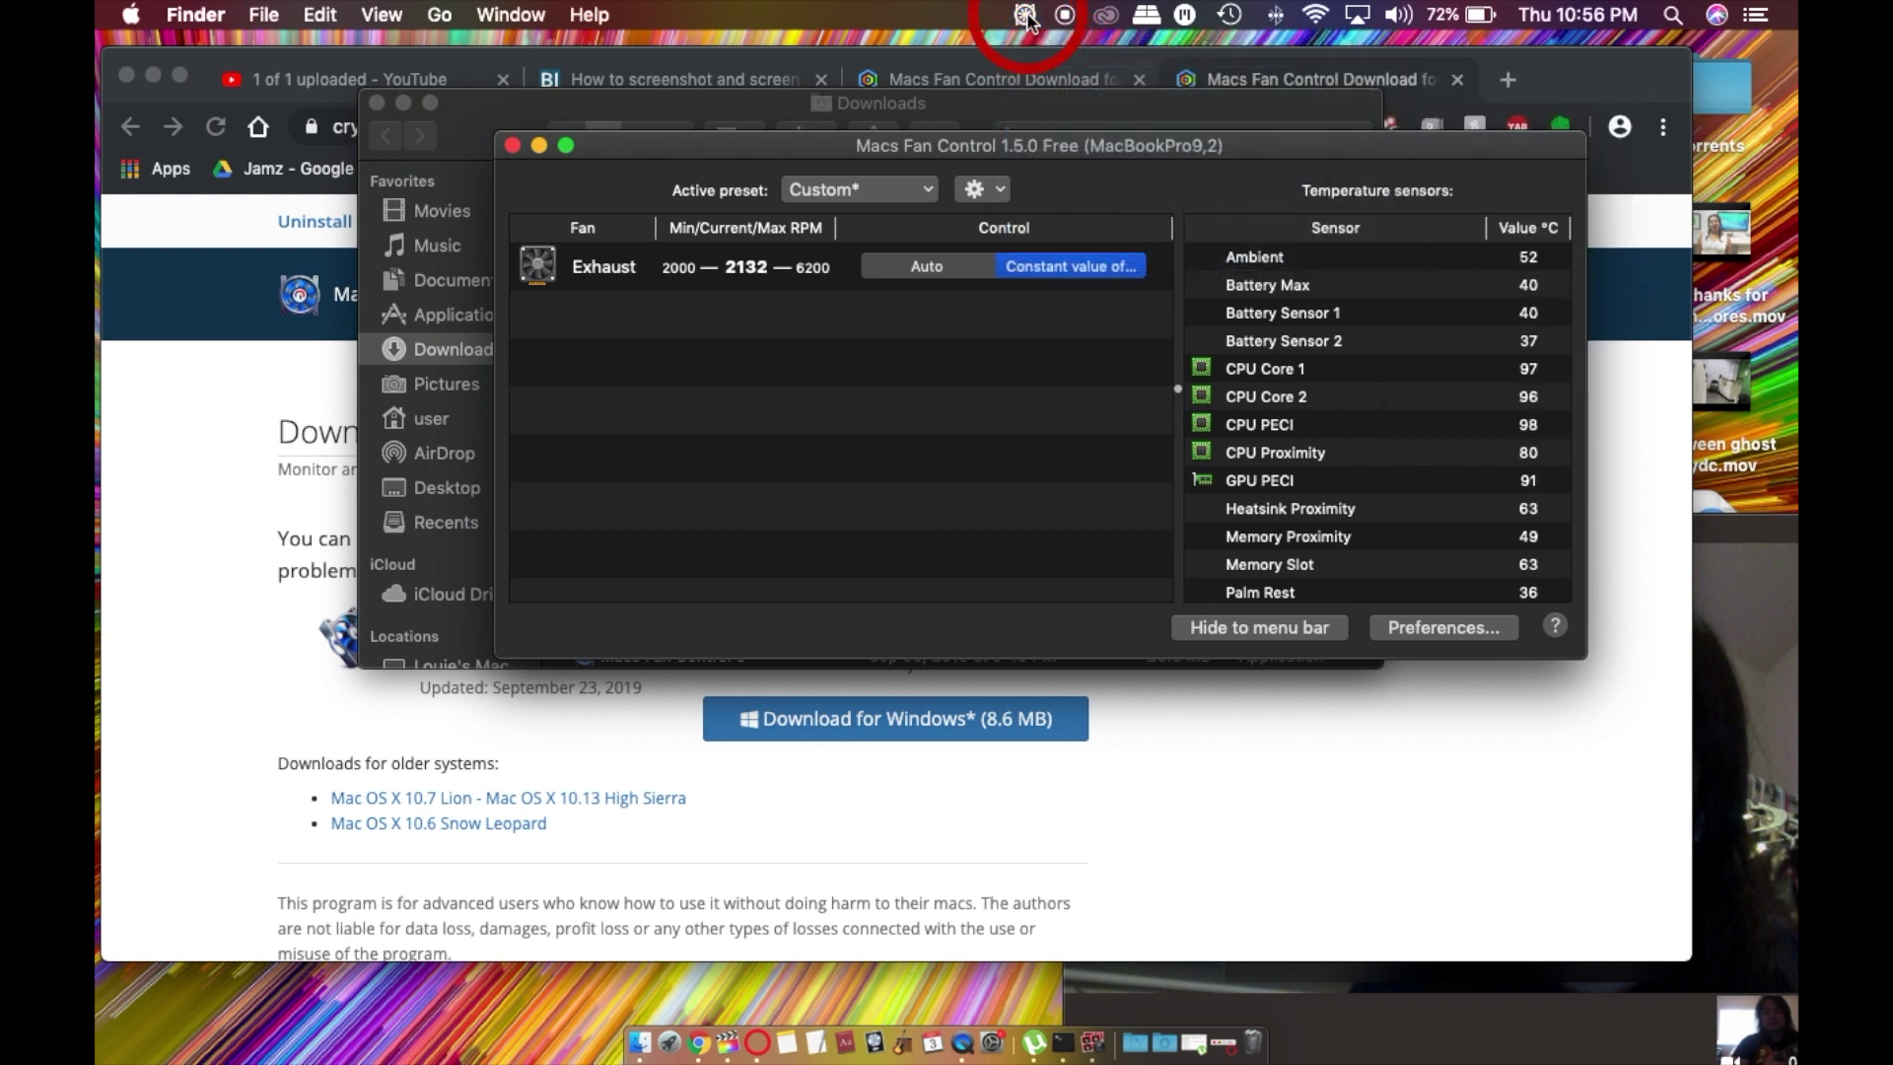
click(670, 1043)
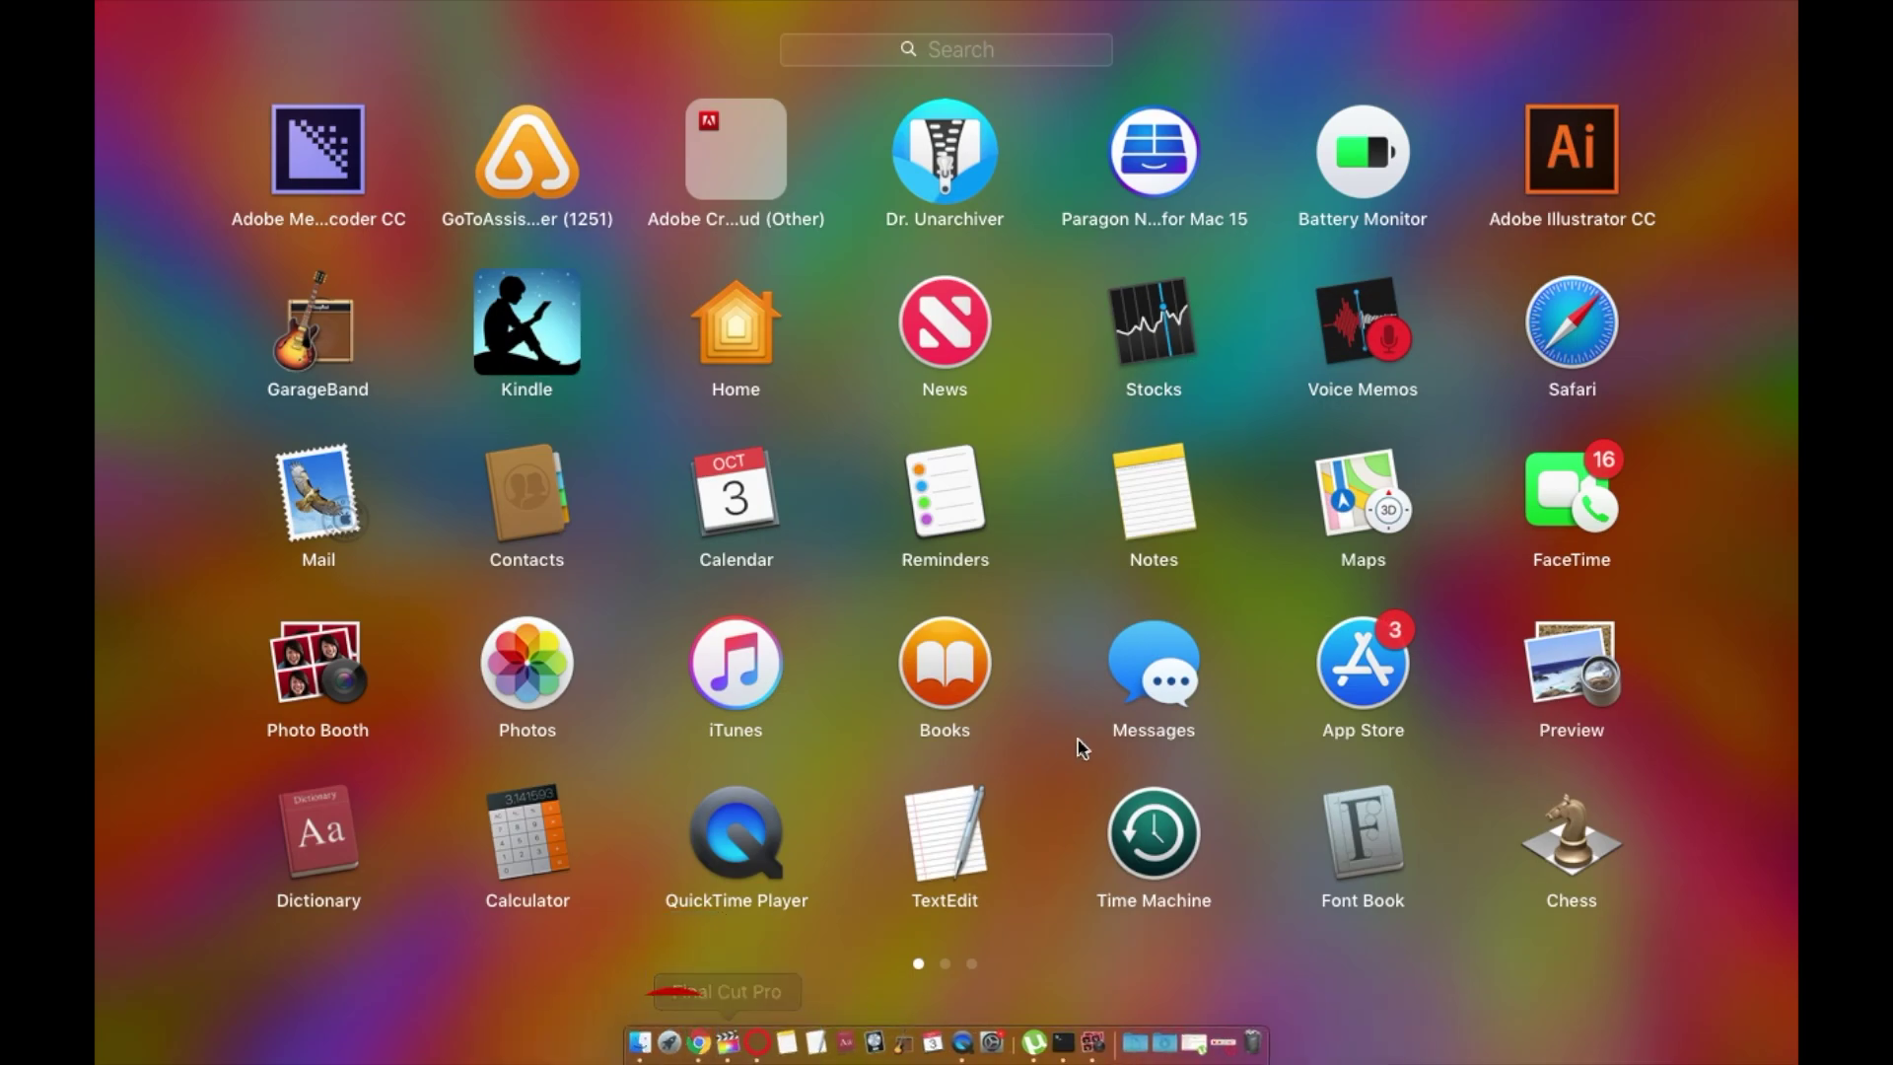
scroll(1081, 744, right, 2)
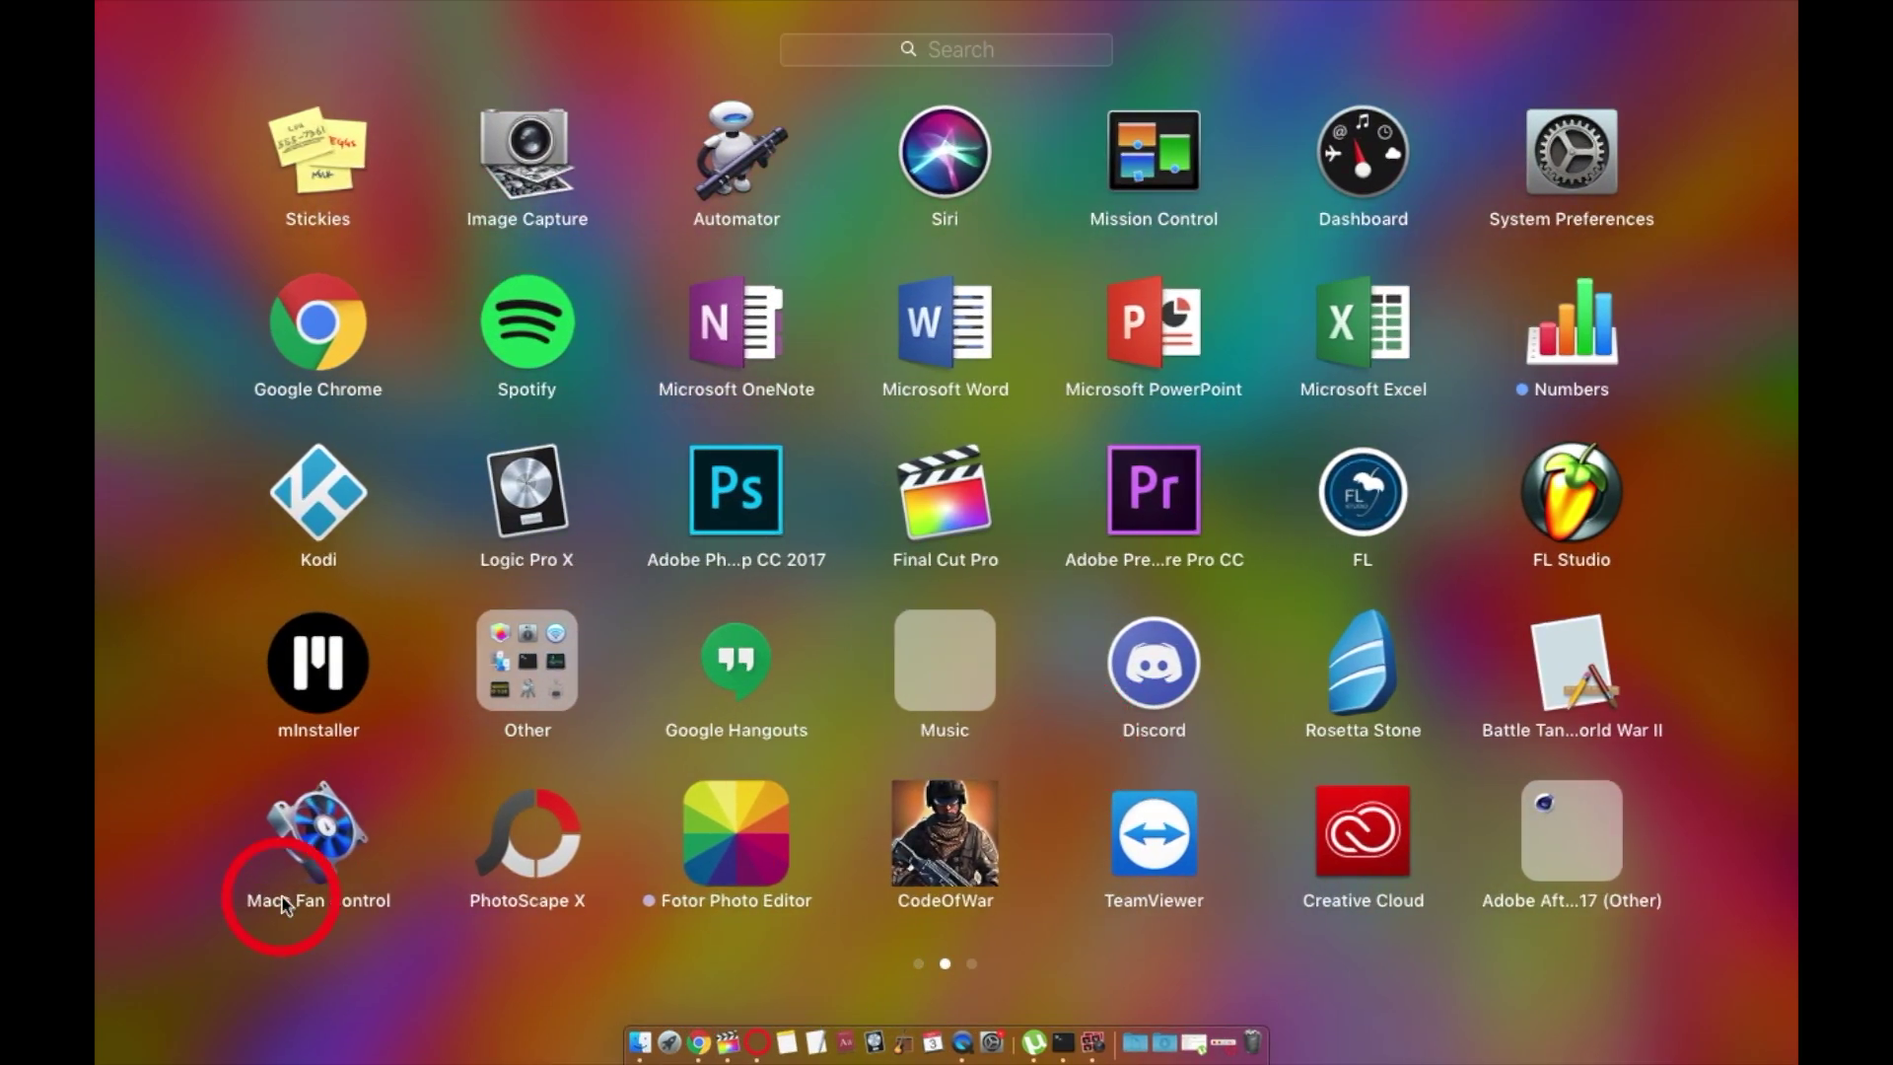
click(646, 868)
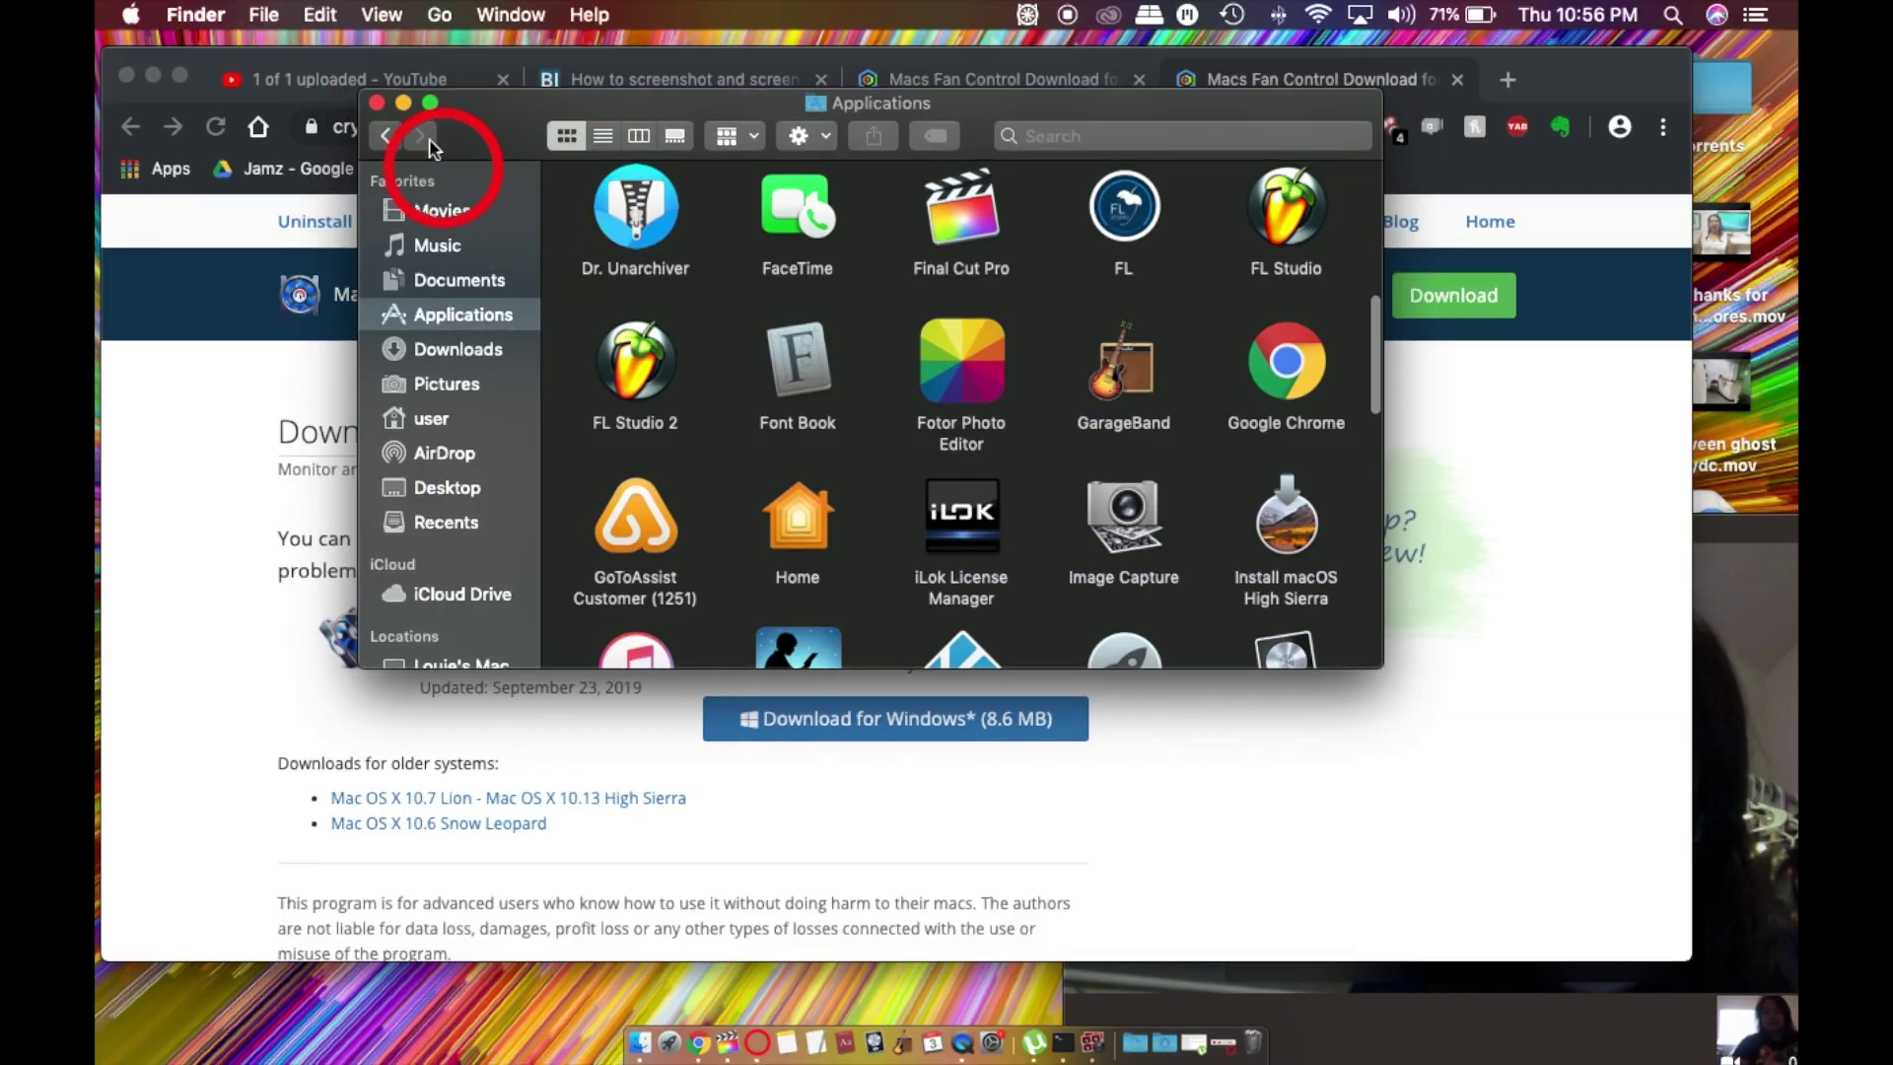
click(376, 103)
click(1743, 523)
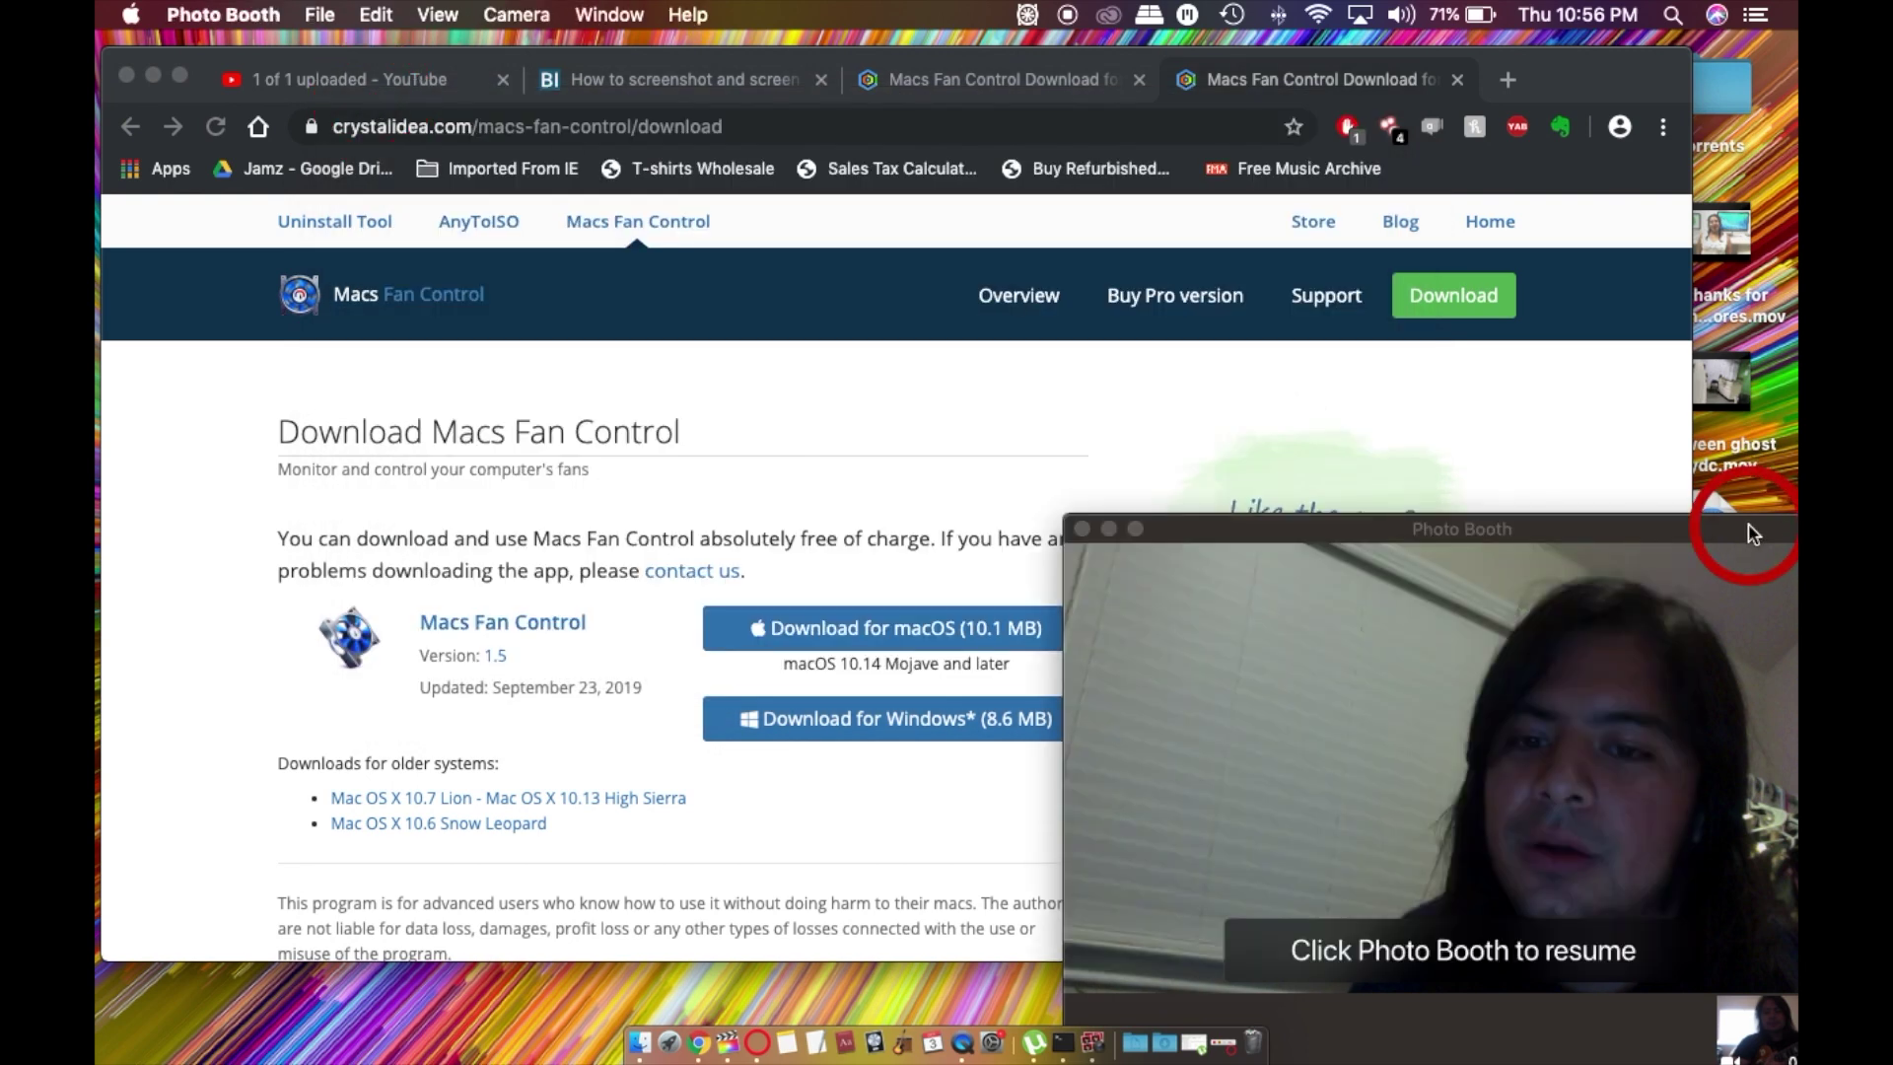